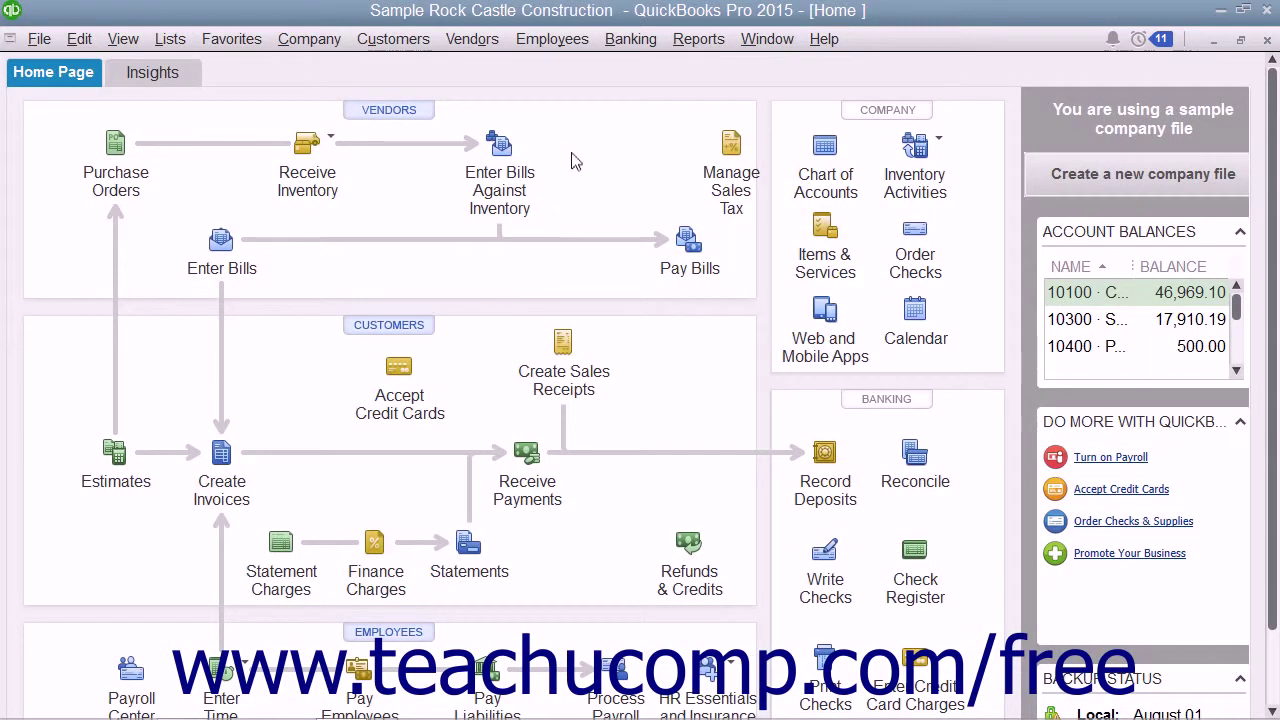
Step: Open the Company Snapshot from the Reports menu for Rock Castle Construction
{"action": "left_click", "coordinate": [711, 40]}
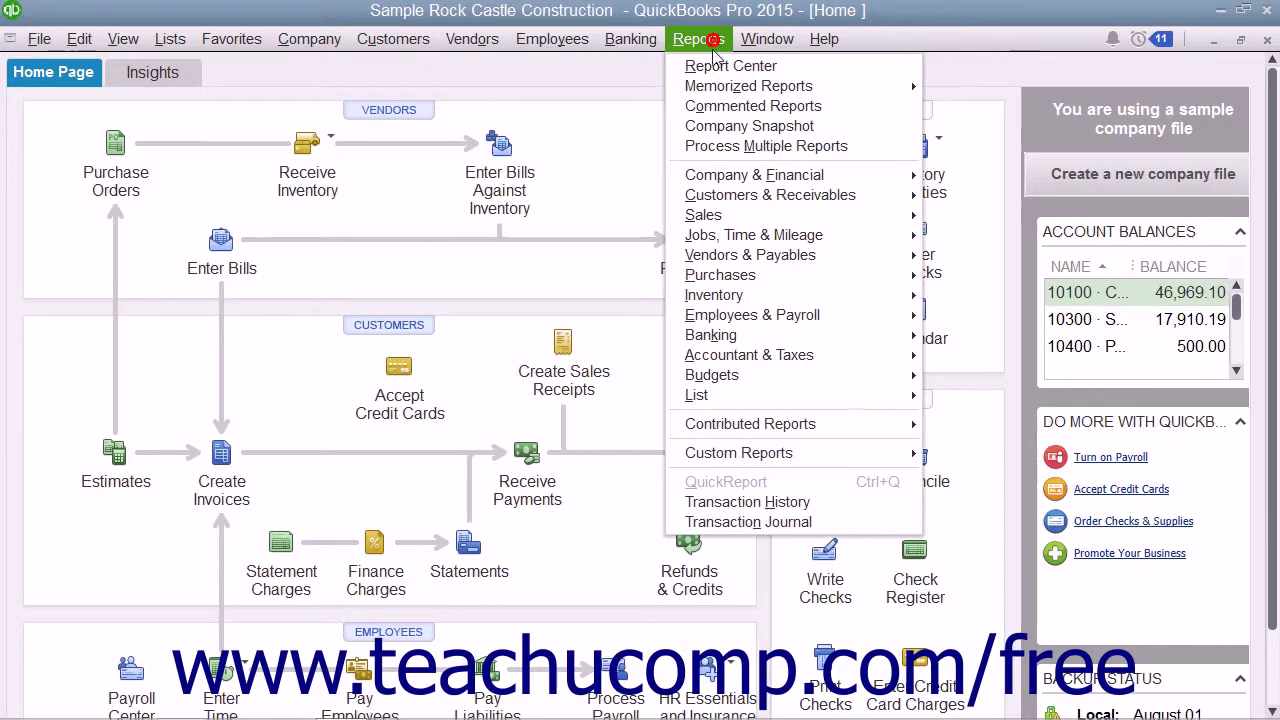
{"action": "left_click", "coordinate": [720, 126]}
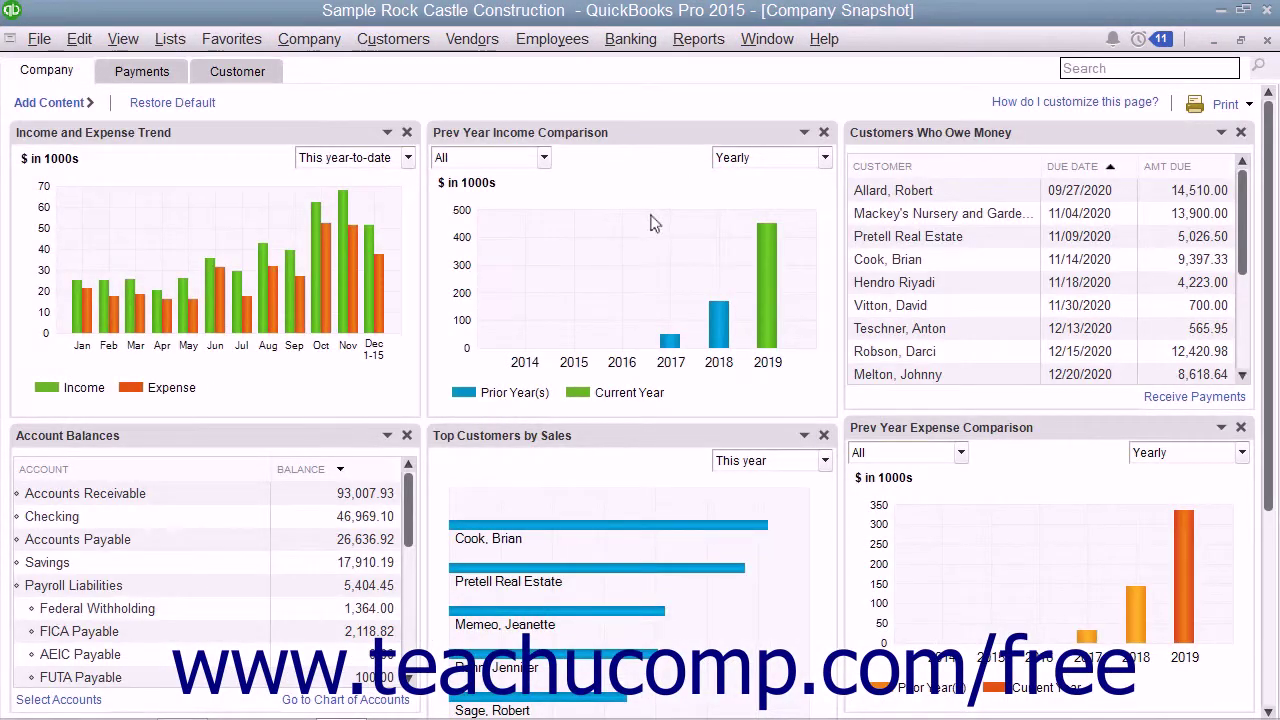
{"action": "scroll", "coordinate": [651, 220], "scroll_direction": "down", "scroll_amount": 5}
{"action": "scroll", "coordinate": [651, 222], "scroll_direction": "up", "scroll_amount": 5}
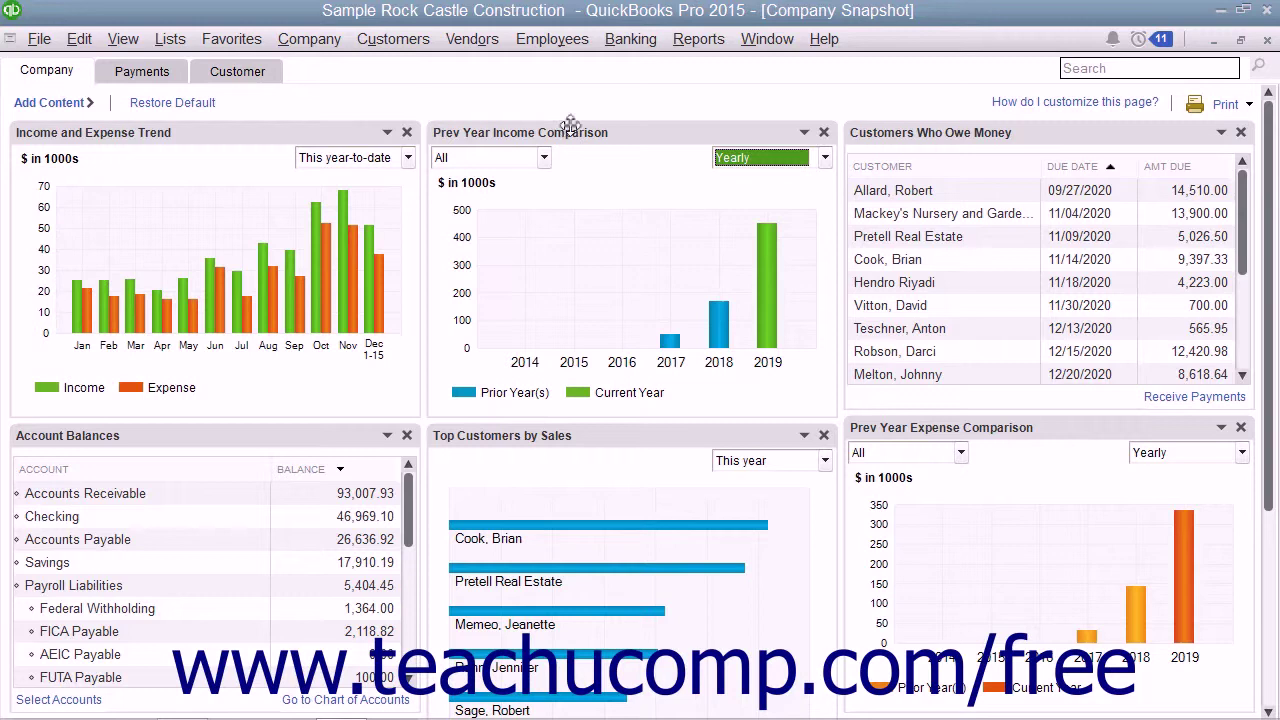
{"action": "left_click", "coordinate": [699, 40]}
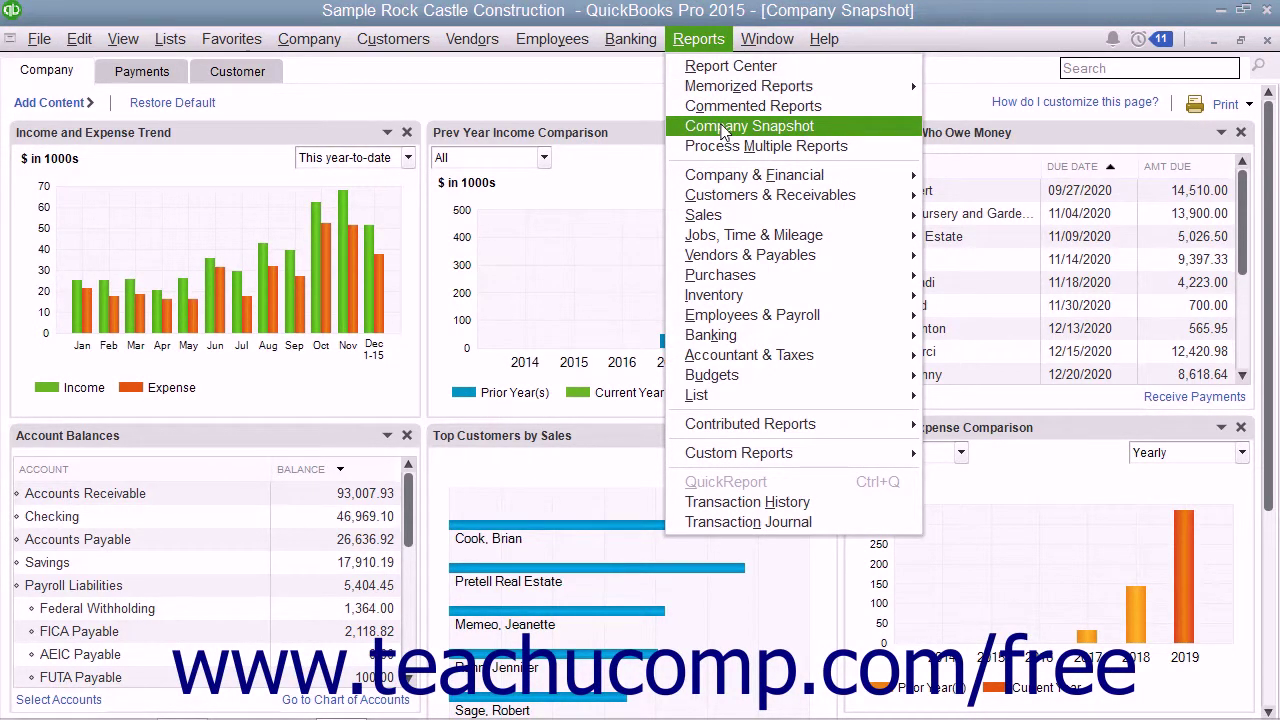
{"action": "left_click", "coordinate": [722, 128]}
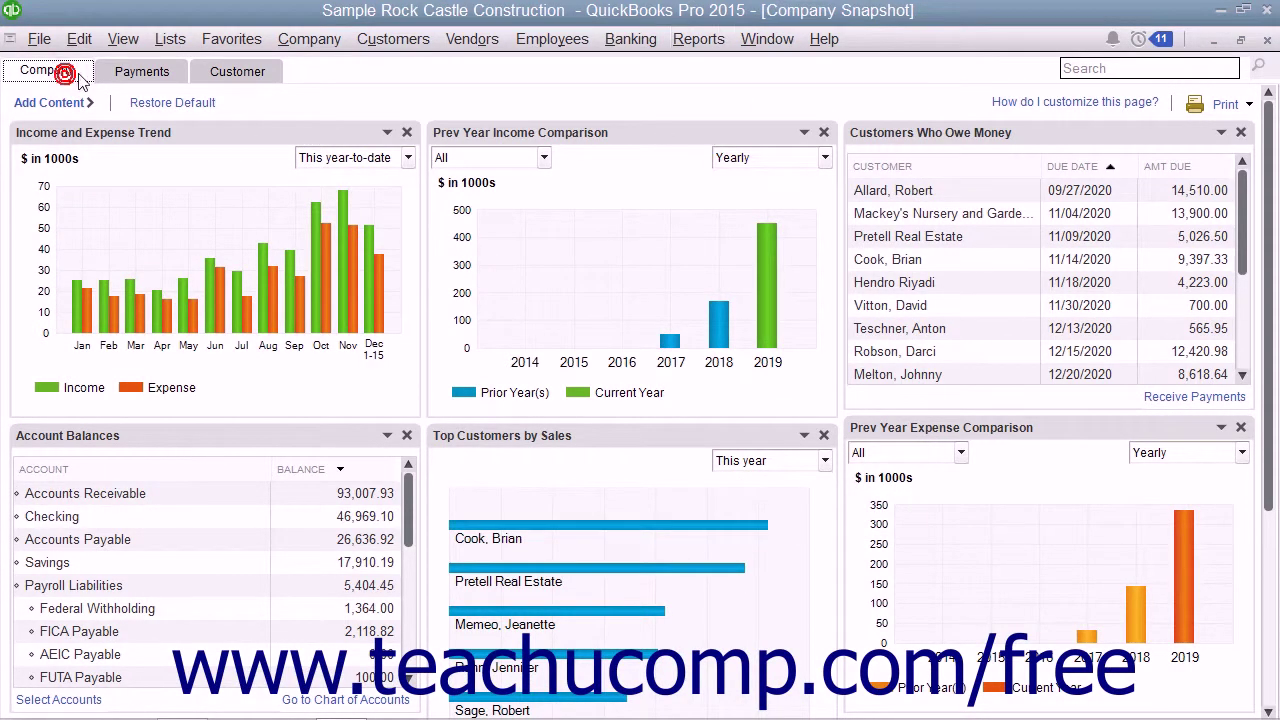
{"action": "left_click", "coordinate": [141, 71]}
{"action": "left_click", "coordinate": [232, 74]}
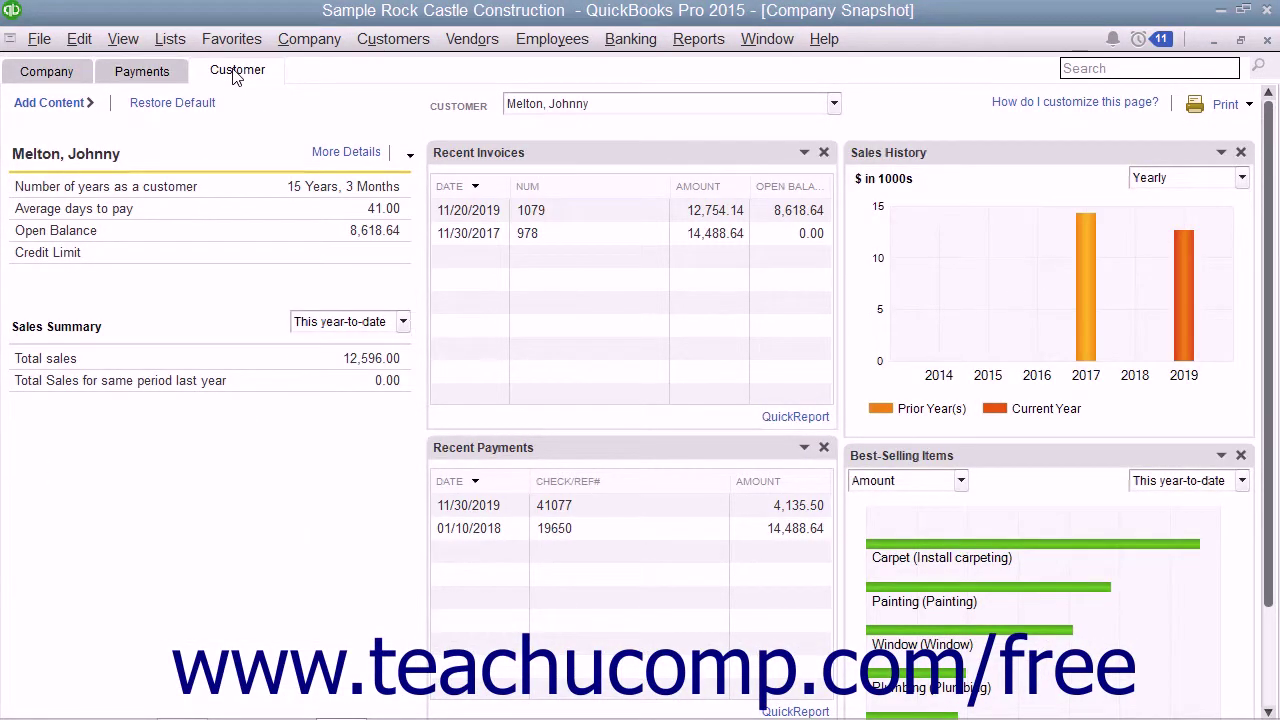
{"action": "left_click", "coordinate": [68, 78]}
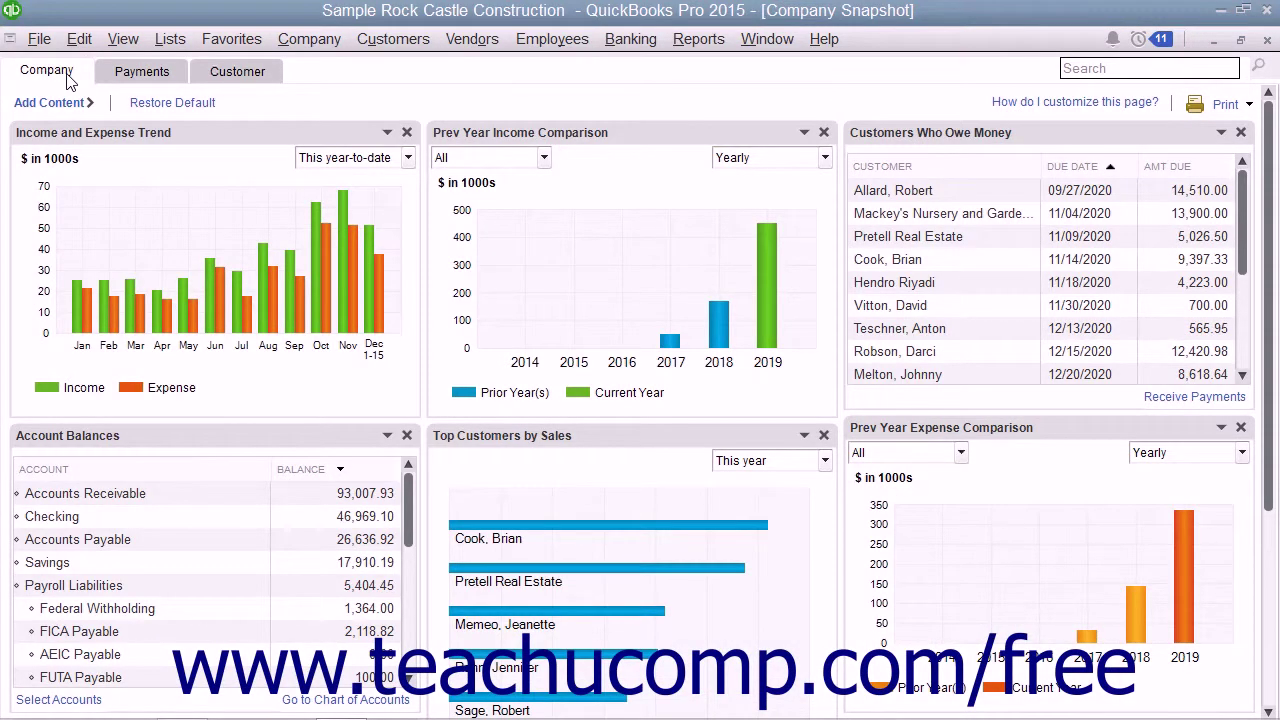
{"action": "left_click", "coordinate": [122, 80]}
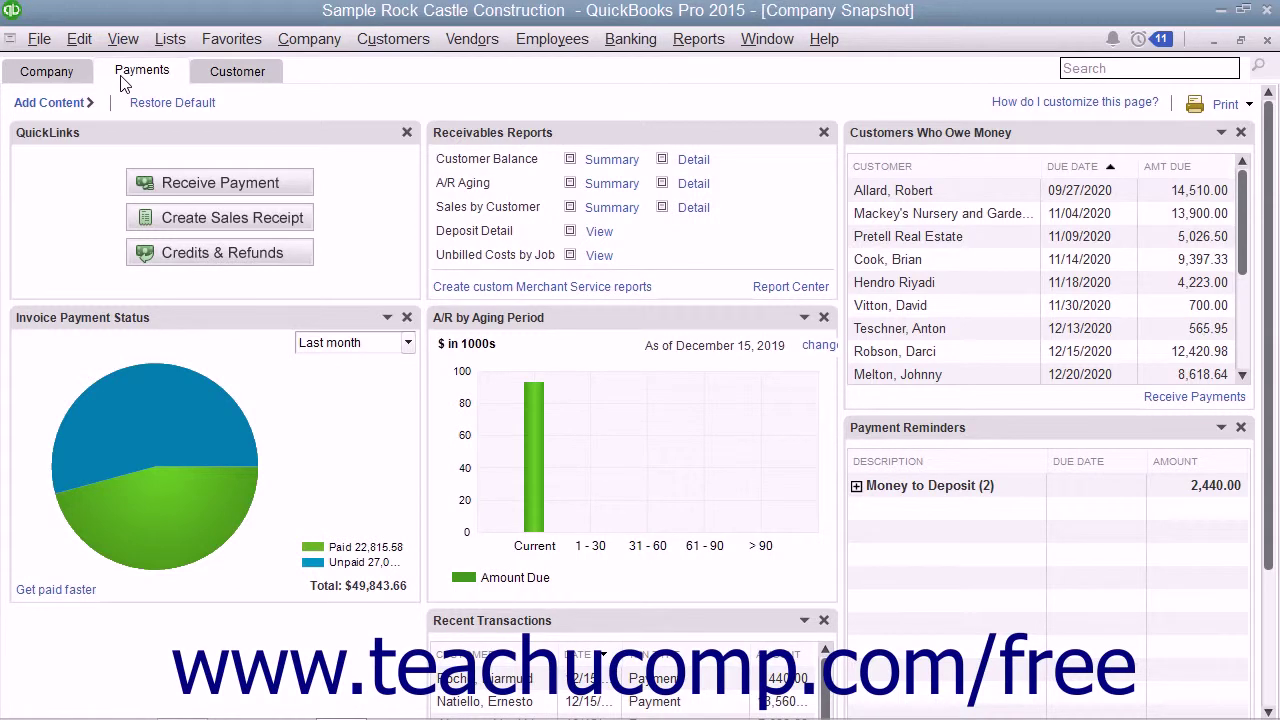
{"action": "left_click", "coordinate": [243, 78]}
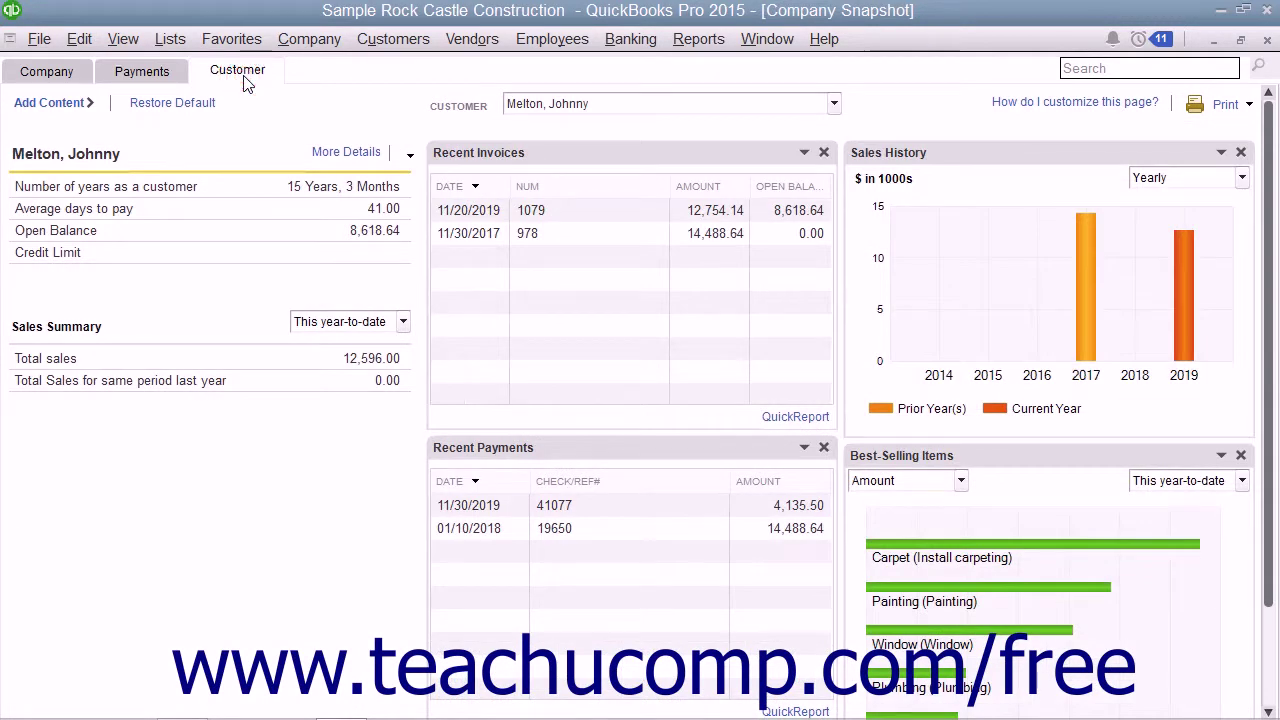
{"action": "left_click", "coordinate": [834, 104]}
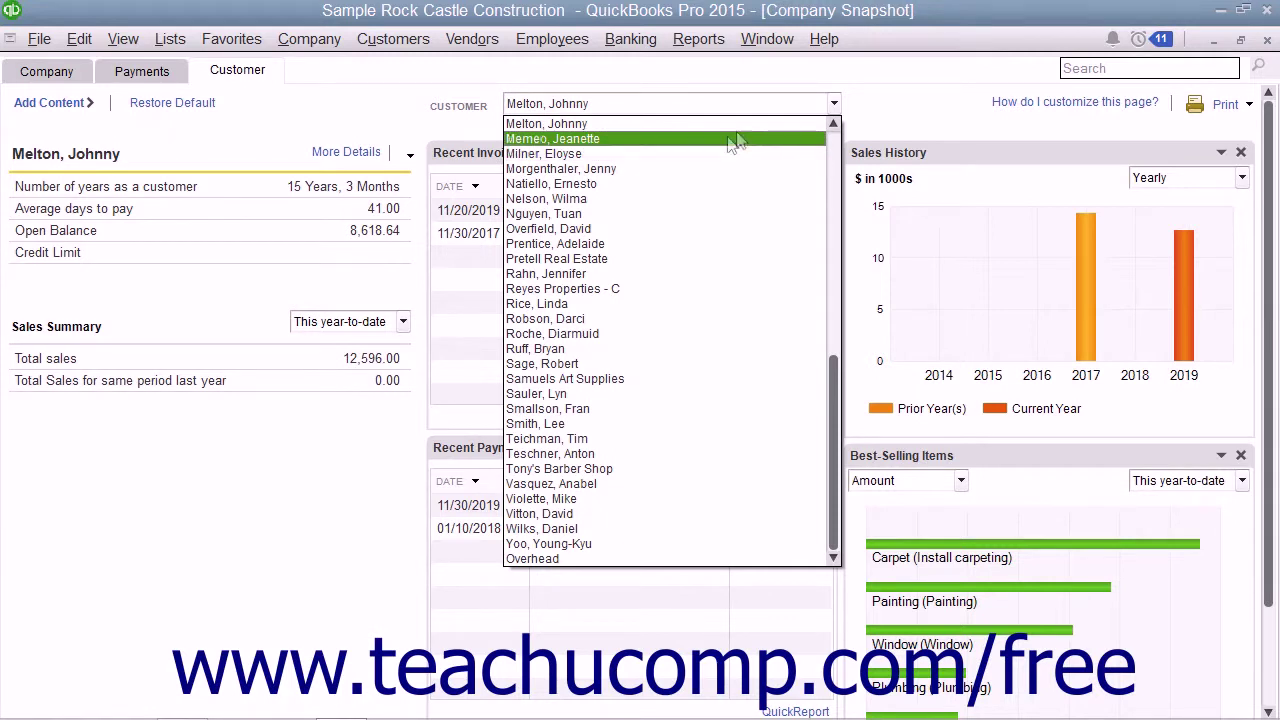
{"action": "left_click", "coordinate": [678, 249]}
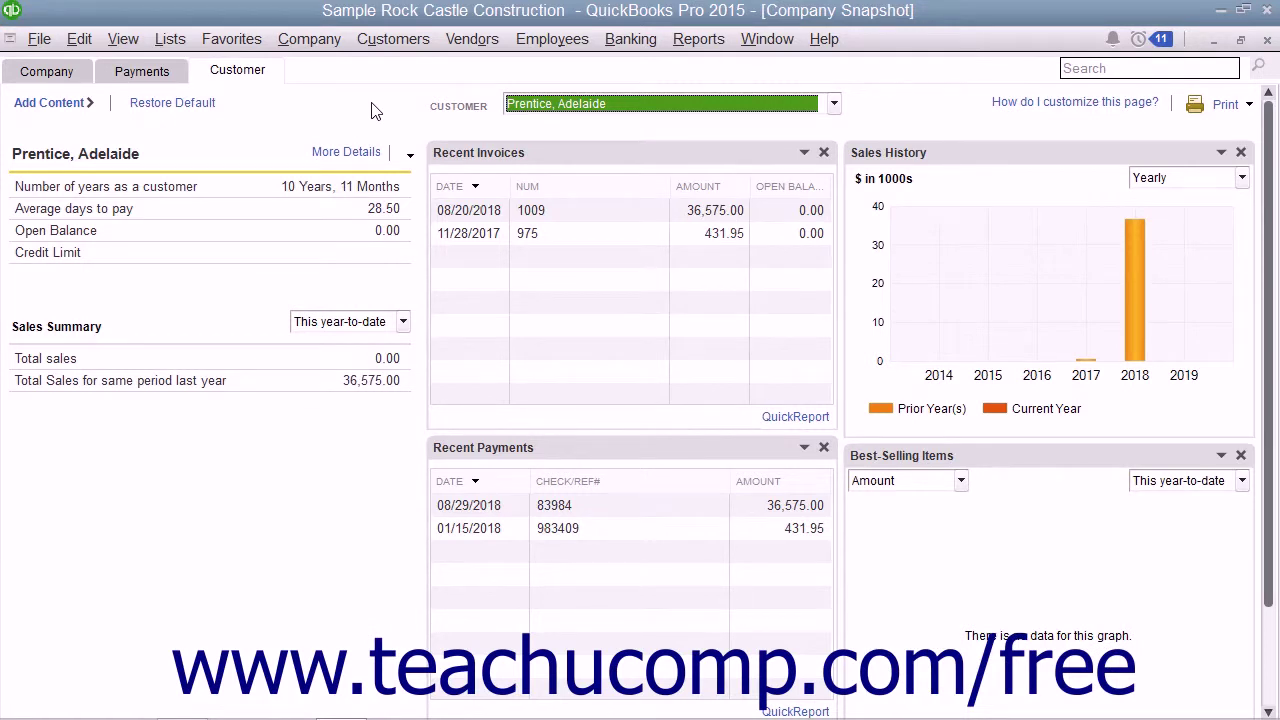
{"action": "left_click", "coordinate": [77, 74]}
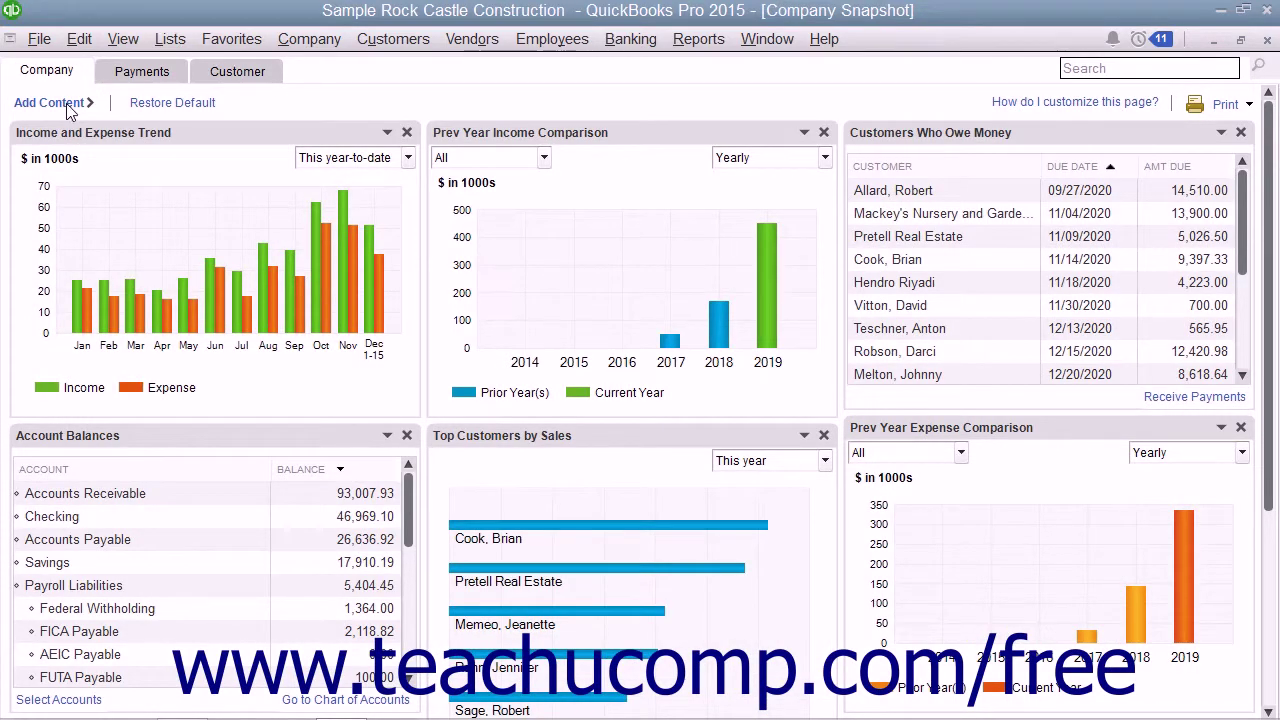
Step: Page through the Add Content gallery and add the Top Vendors by Expense panel
{"action": "left_click", "coordinate": [70, 106]}
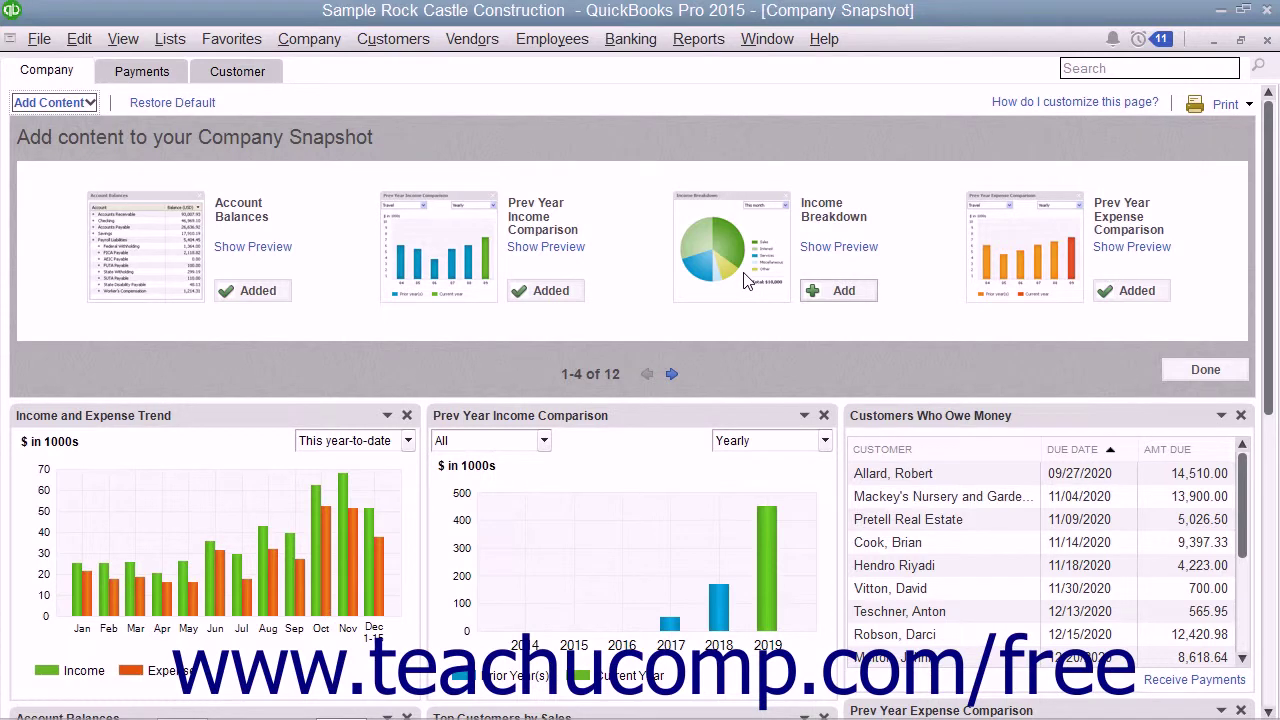
{"action": "left_click", "coordinate": [600, 374]}
{"action": "left_click", "coordinate": [671, 375]}
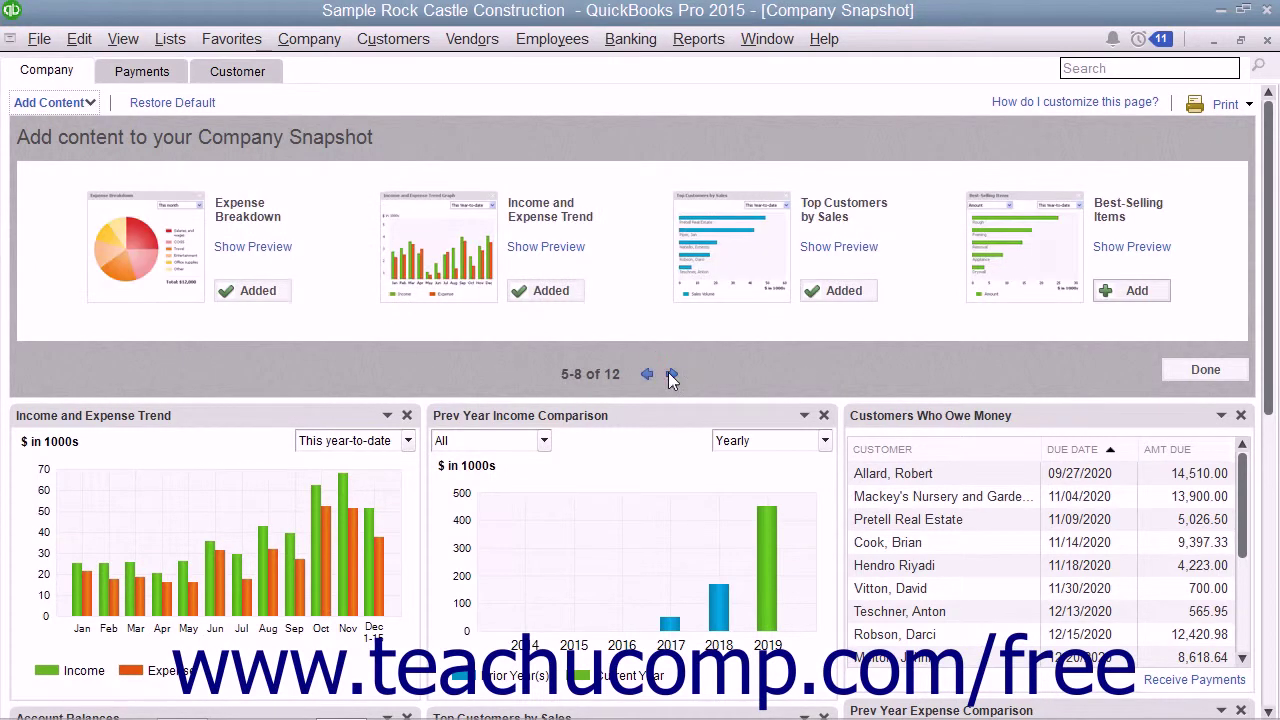
{"action": "left_click", "coordinate": [670, 375]}
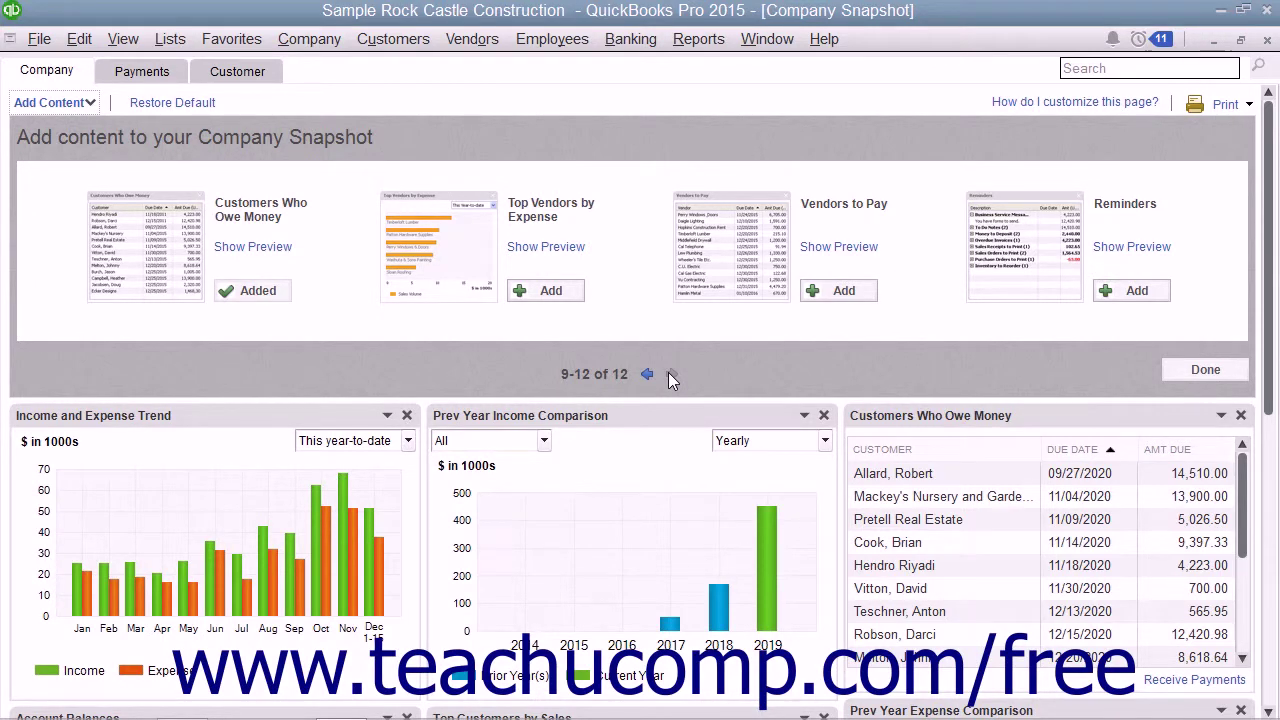
{"action": "left_click", "coordinate": [551, 291]}
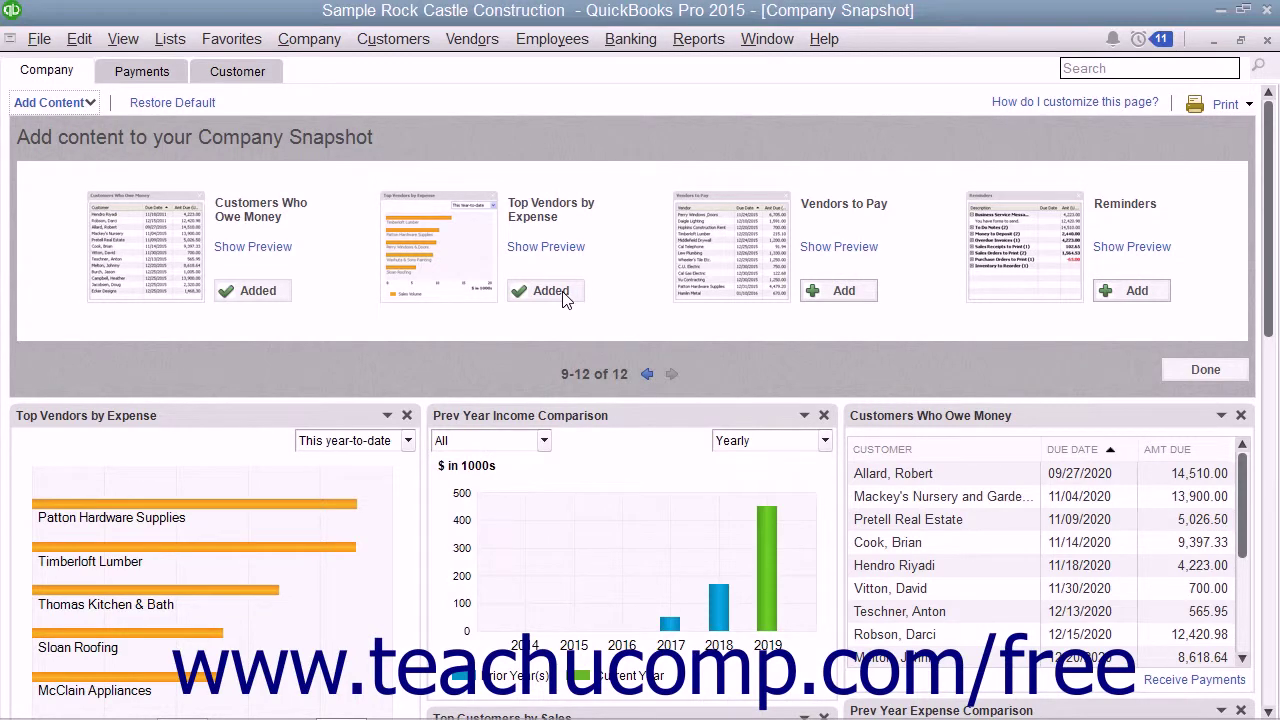
{"action": "left_click", "coordinate": [1203, 373]}
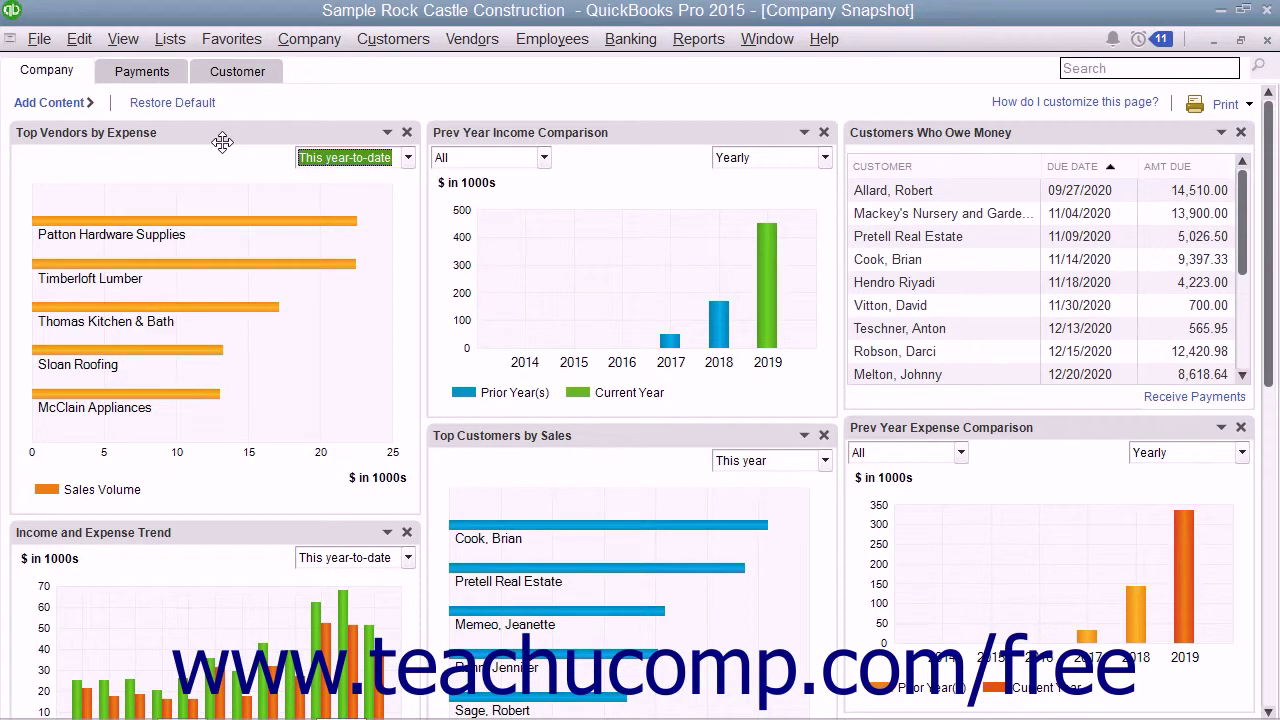
Step: Drag Top Vendors by Expense into the right column above Customers Who Owe Money
{"action": "left_click_drag", "start_coordinate": [222, 142], "coordinate": [920, 145]}
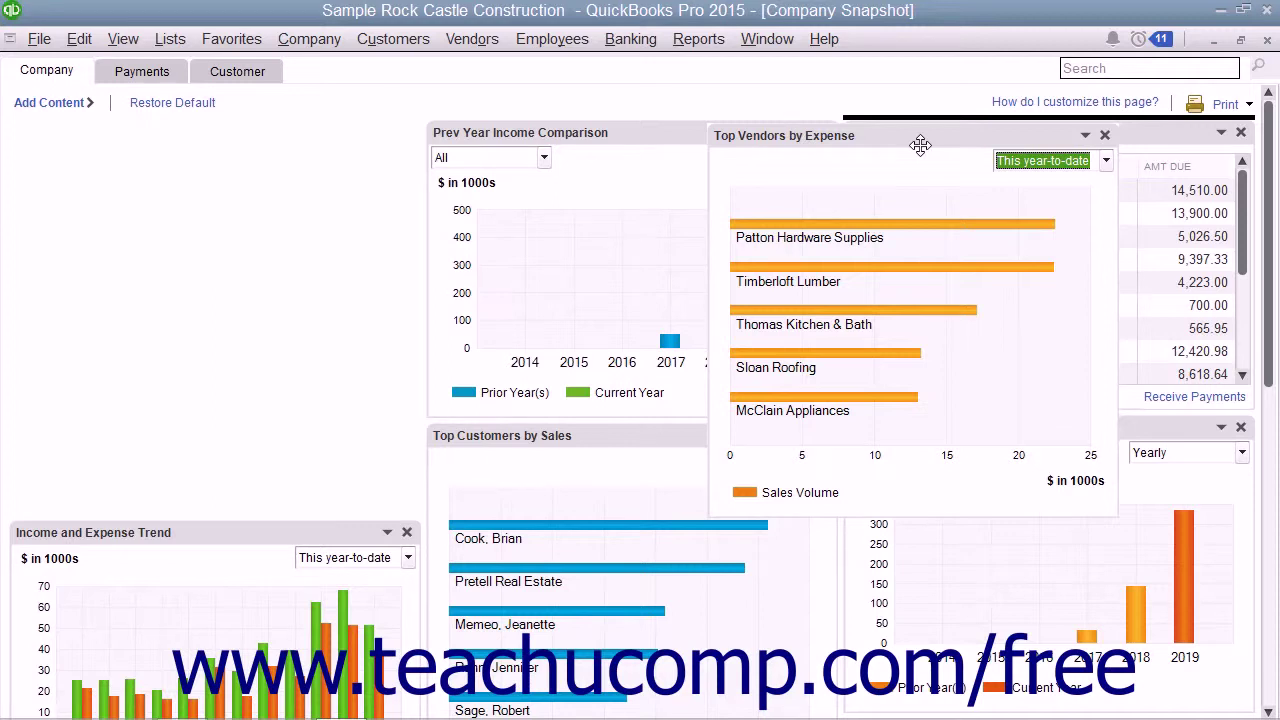
{"action": "left_click_drag", "start_coordinate": [920, 145], "coordinate": [922, 148]}
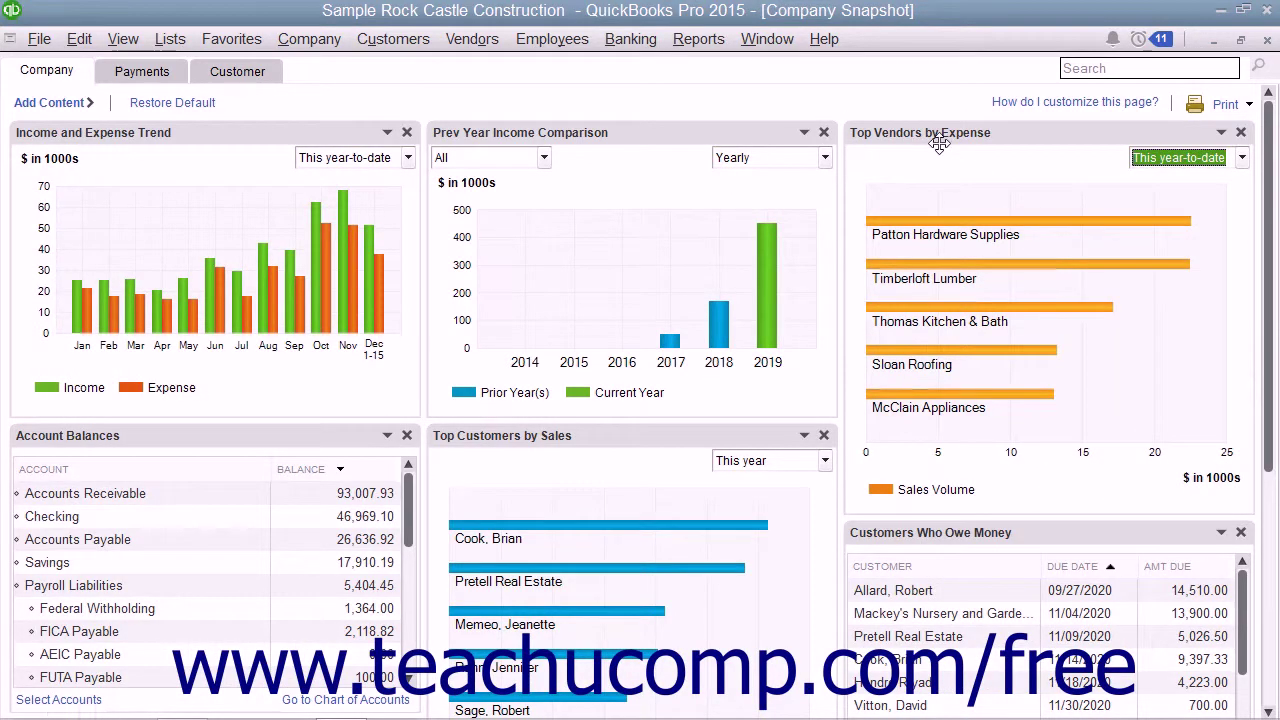
Step: Delete the Top Vendors by Expense panel, confirm removal, and scroll back to the top
{"action": "left_click", "coordinate": [1241, 134]}
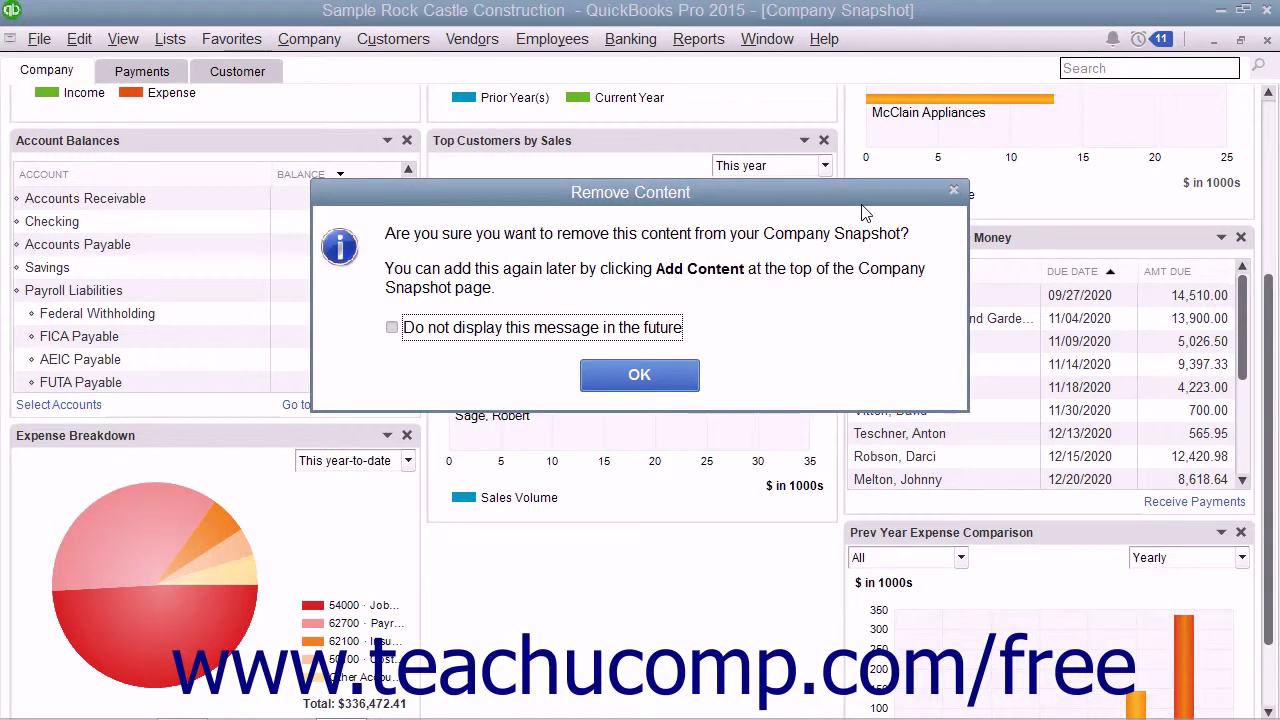
{"action": "left_click", "coordinate": [662, 378]}
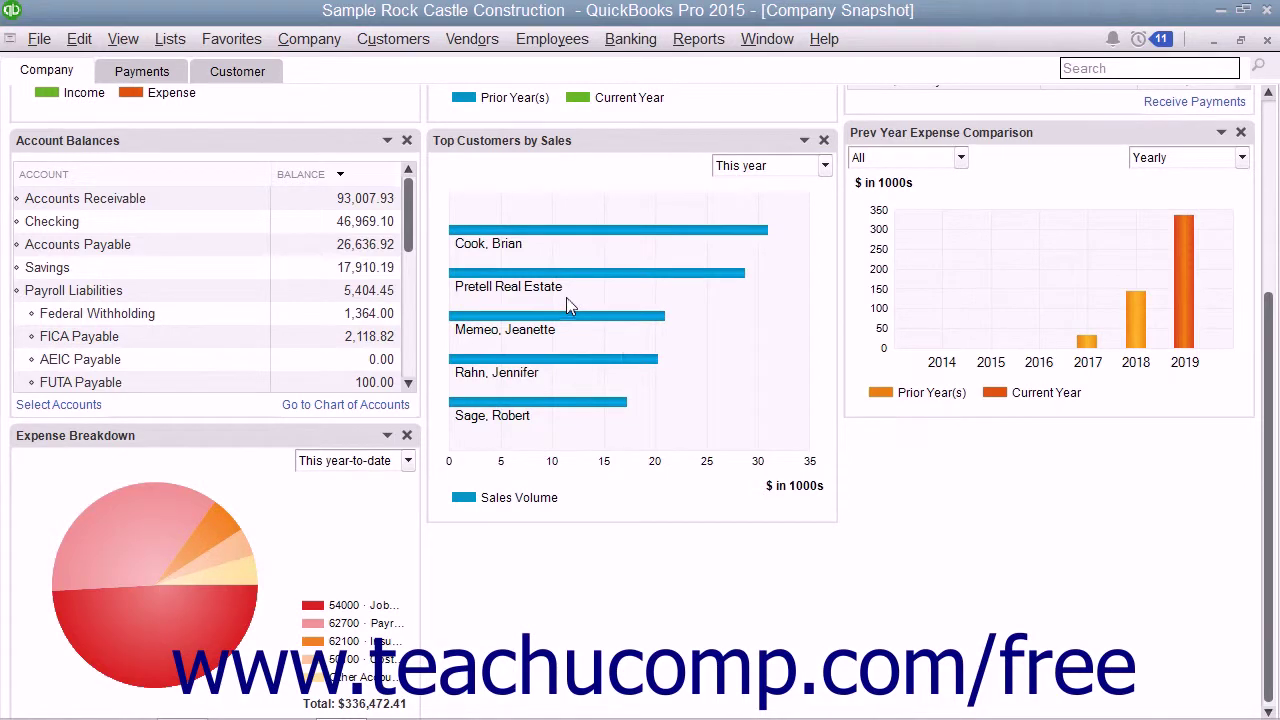
{"action": "scroll", "coordinate": [566, 297], "scroll_direction": "up", "scroll_amount": 3}
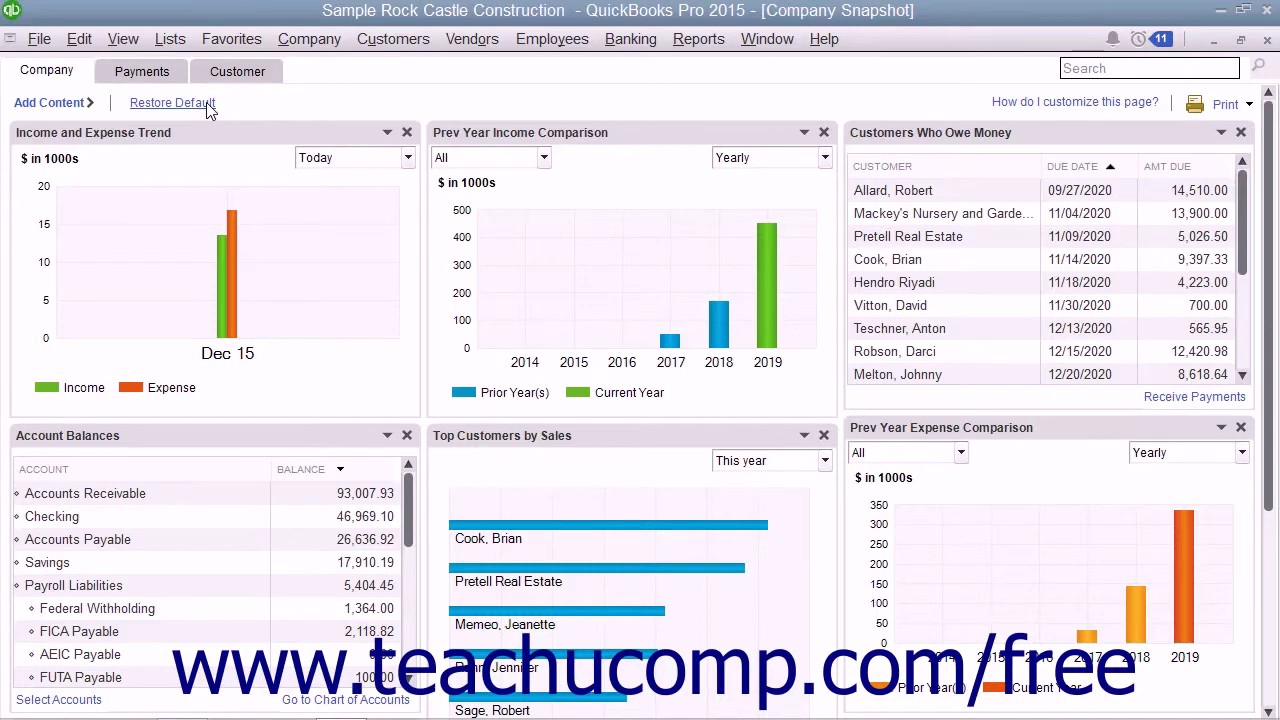
{"action": "left_click", "coordinate": [208, 104]}
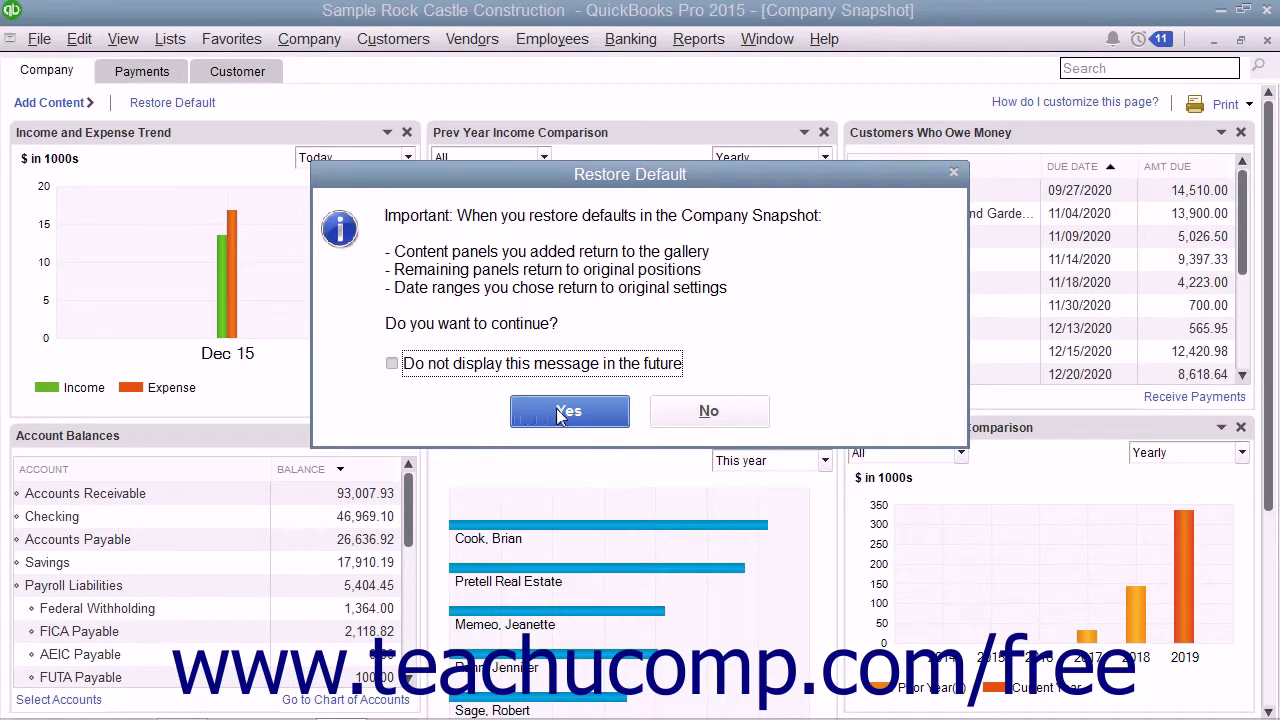
{"action": "left_click", "coordinate": [680, 416]}
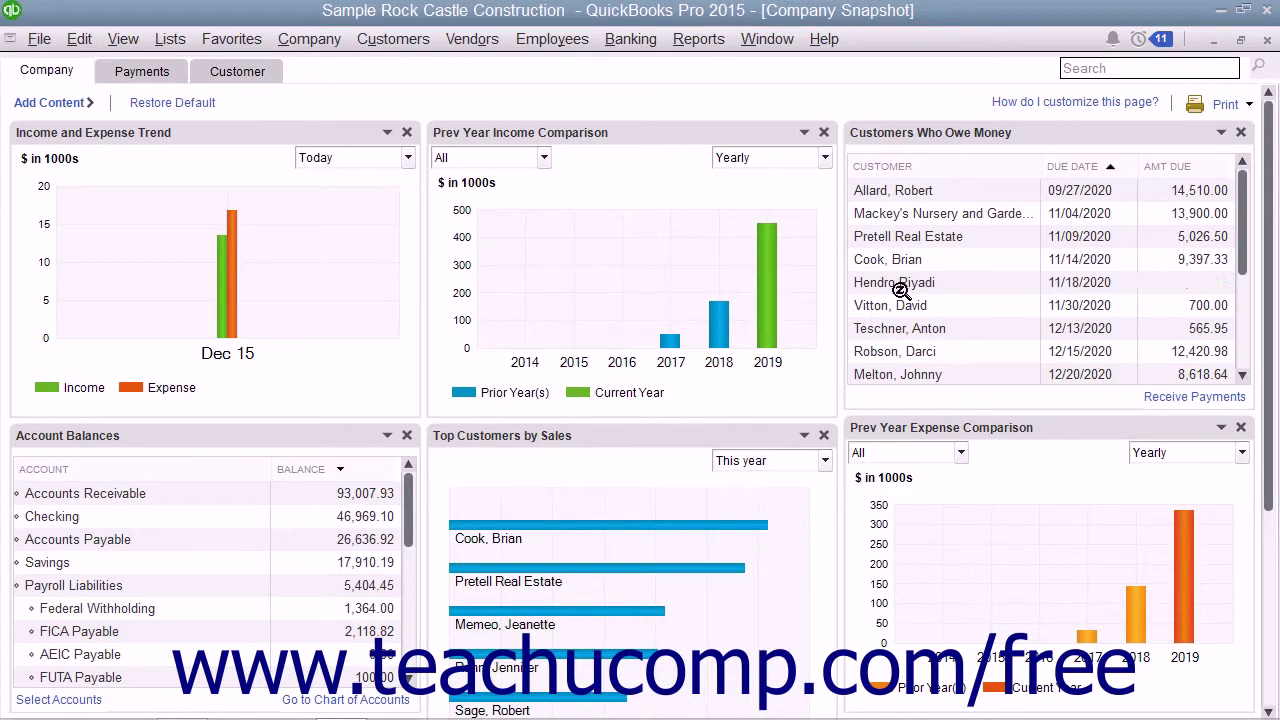
{"action": "left_click", "coordinate": [1249, 105]}
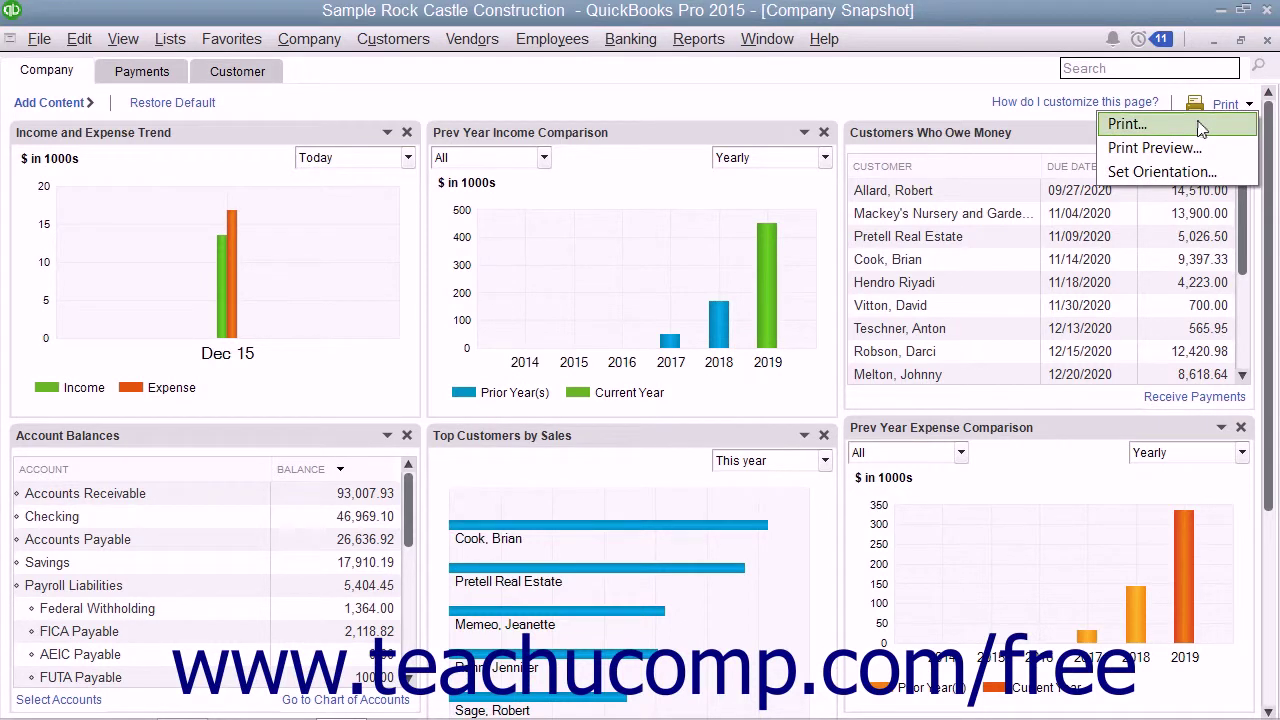
{"action": "left_click", "coordinate": [1201, 126]}
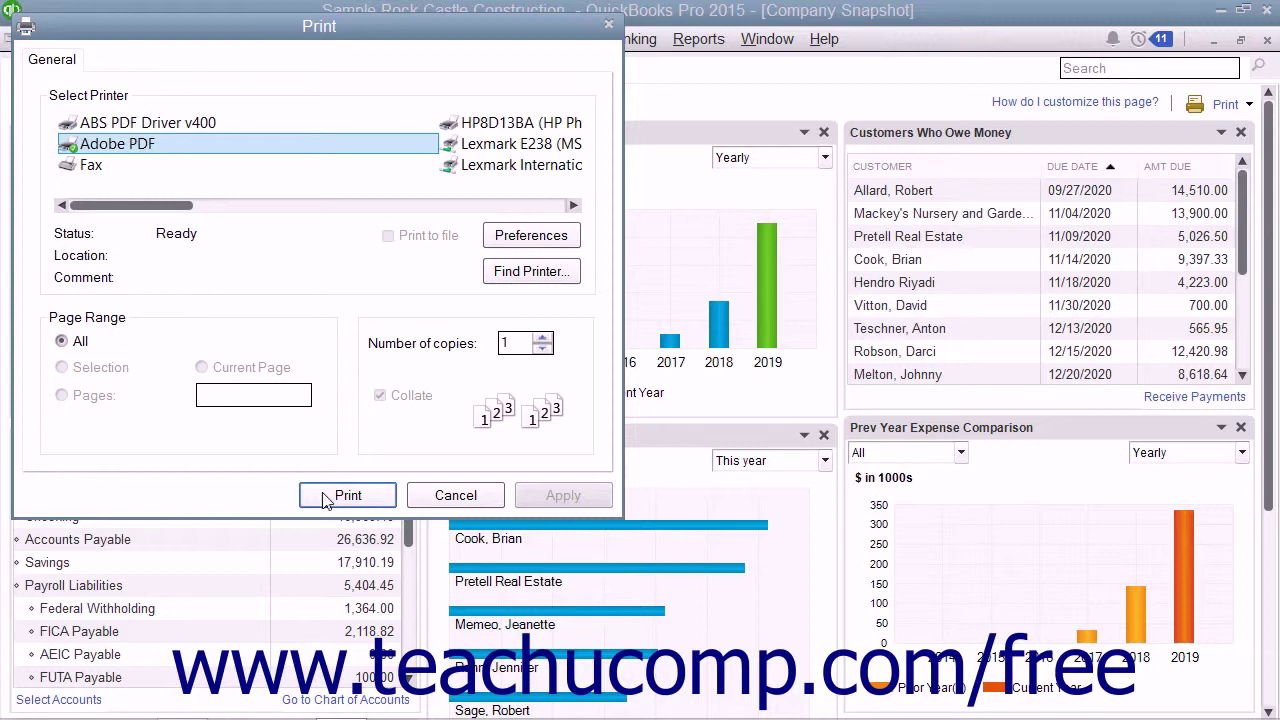
{"action": "left_click", "coordinate": [447, 496]}
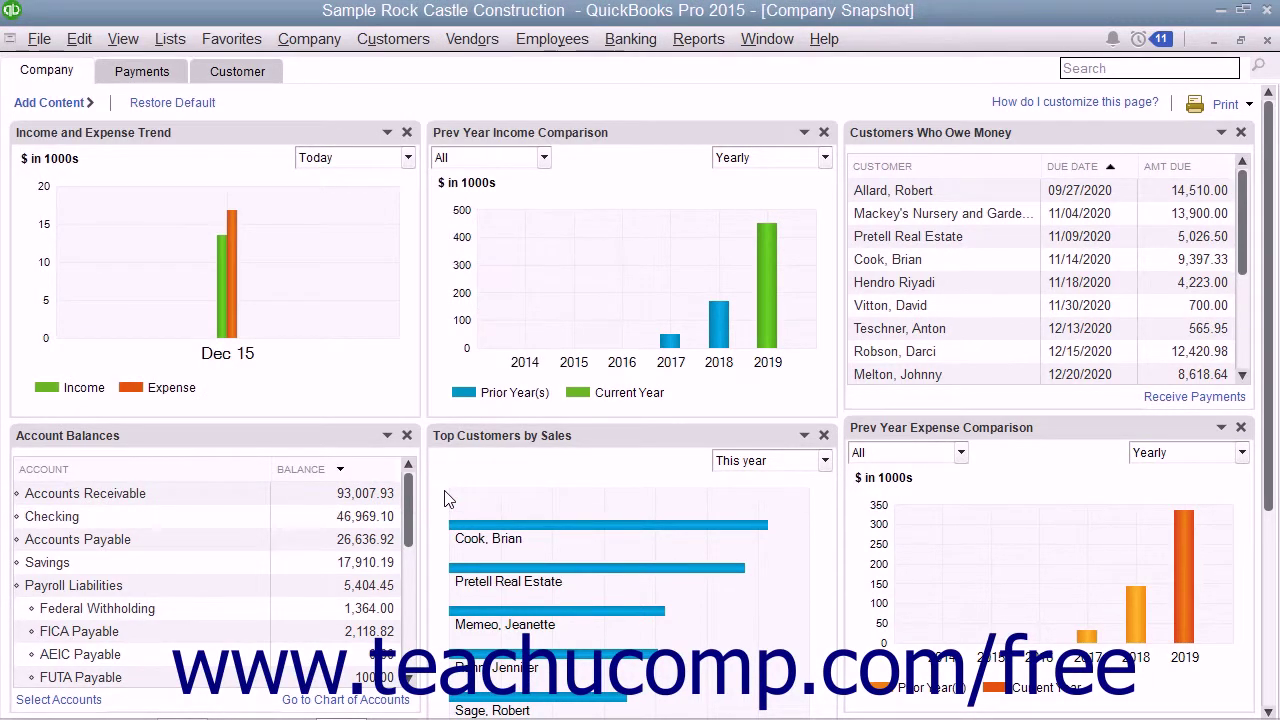
{"action": "left_click", "coordinate": [1237, 113]}
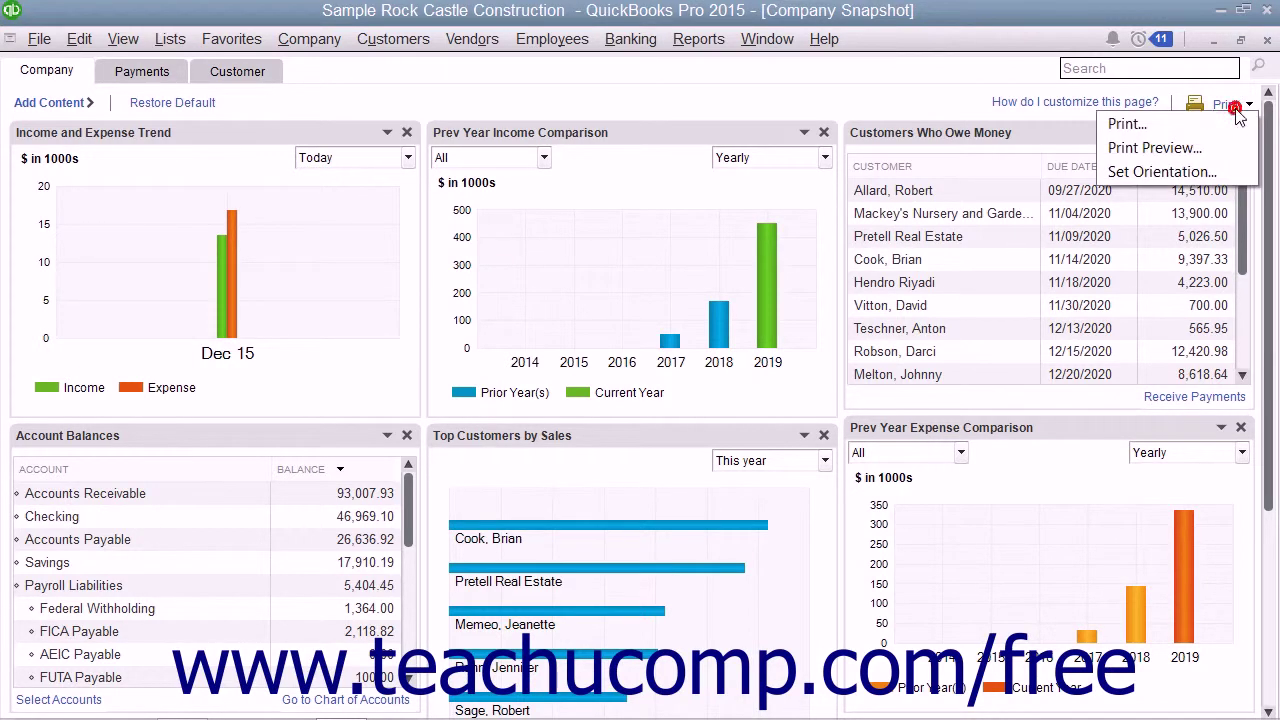
{"action": "left_click", "coordinate": [1198, 150]}
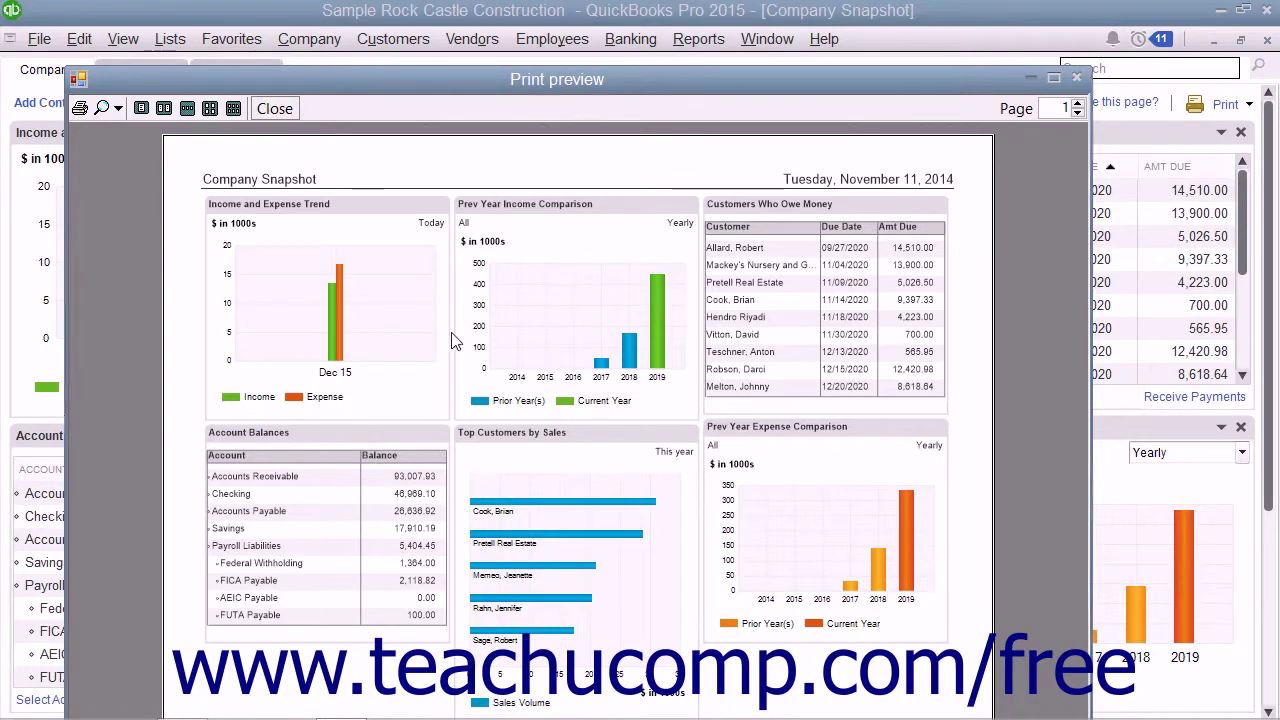
{"action": "left_click", "coordinate": [1077, 104]}
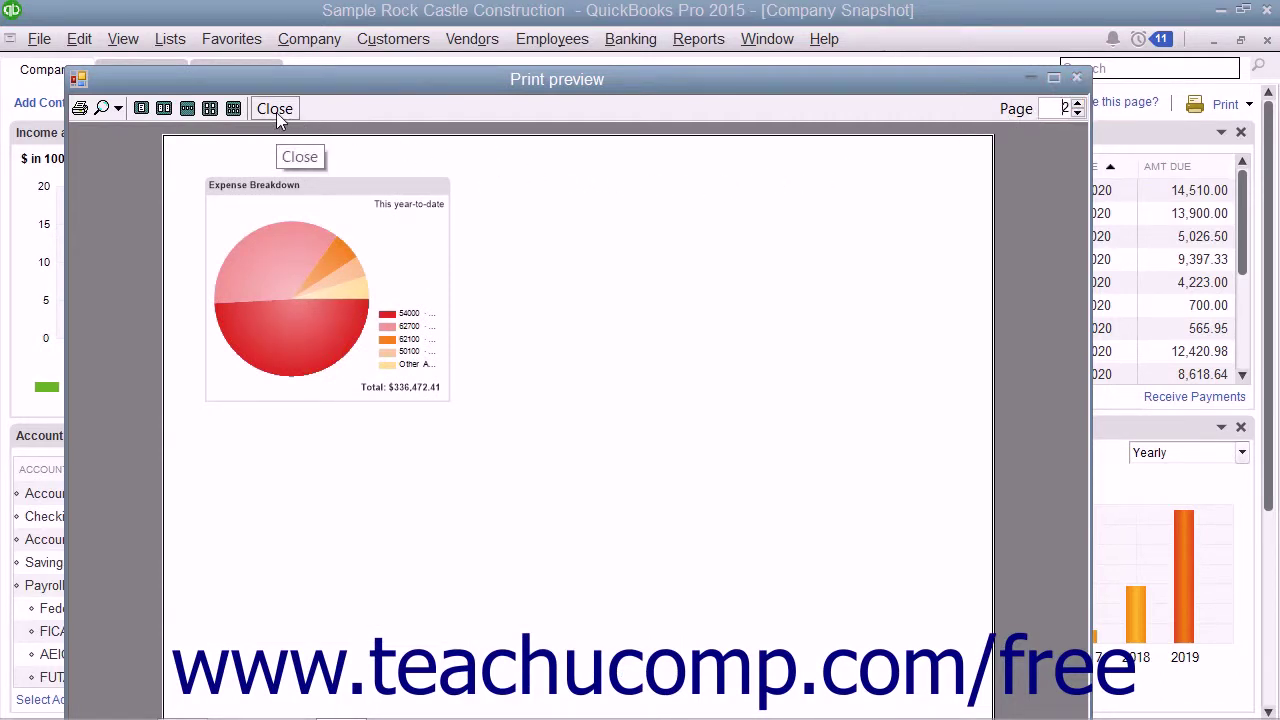
{"action": "left_click", "coordinate": [117, 108]}
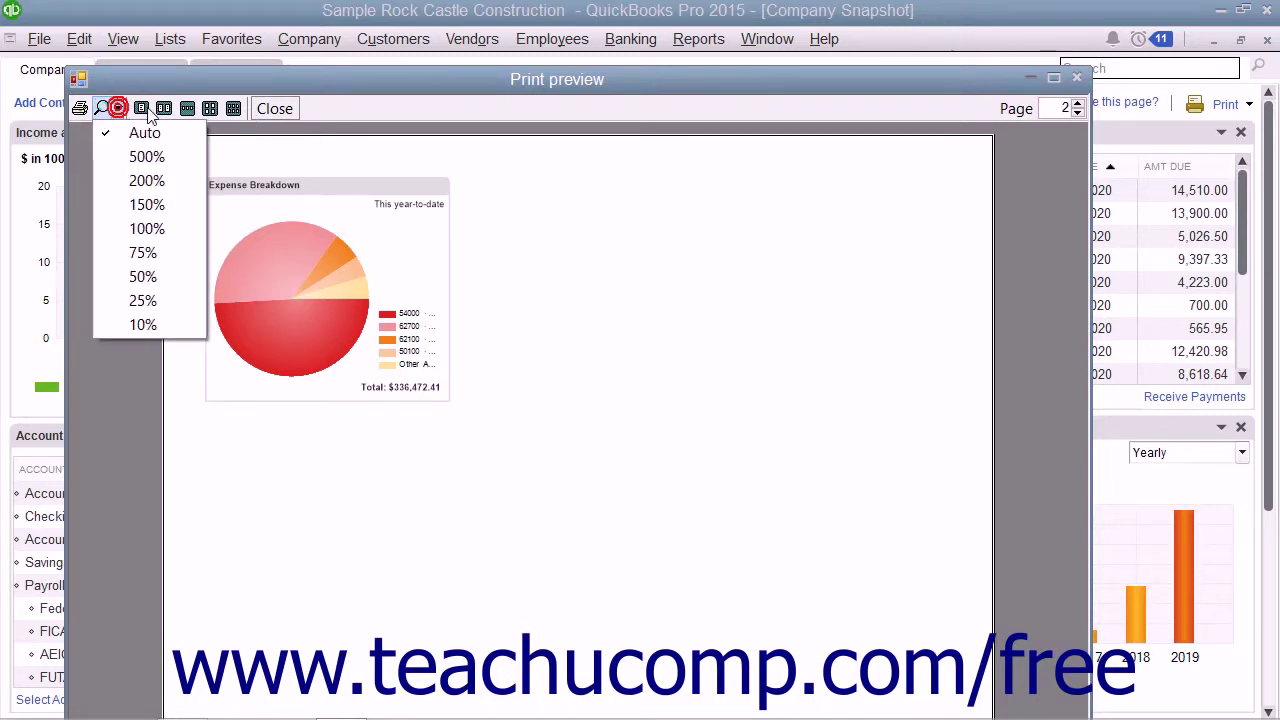
{"action": "left_click", "coordinate": [164, 108]}
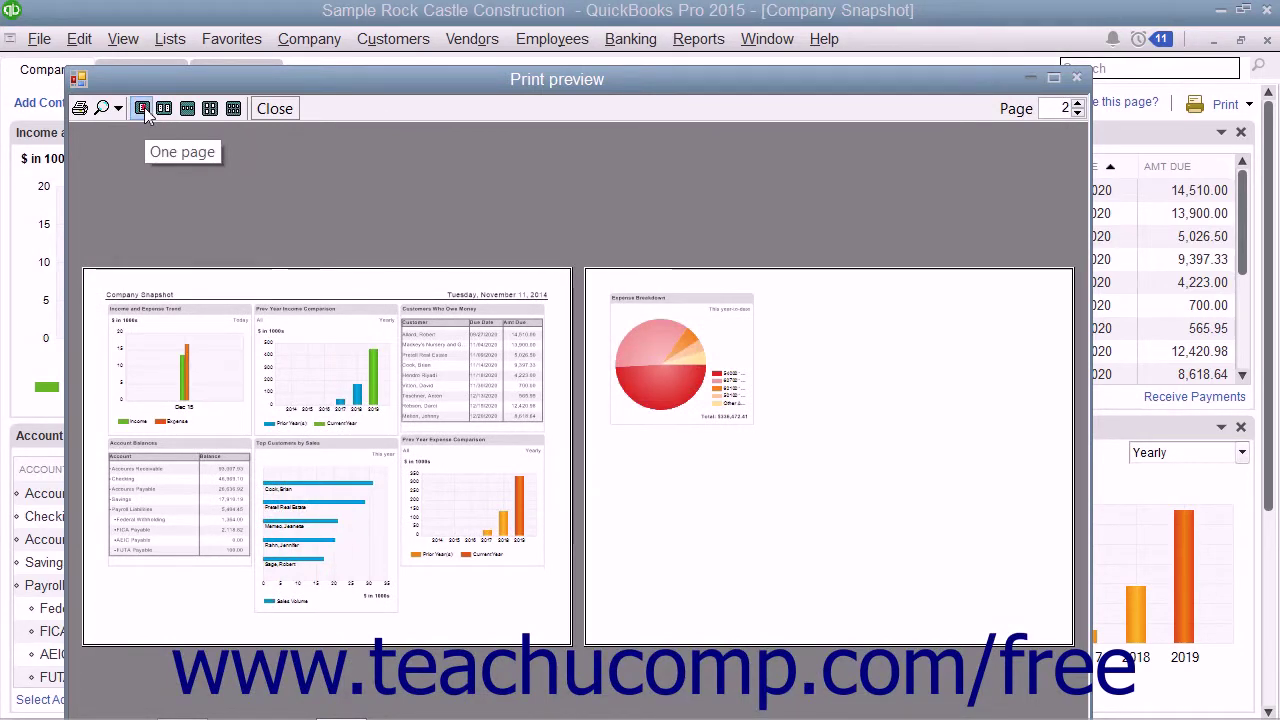
{"action": "left_click", "coordinate": [143, 107]}
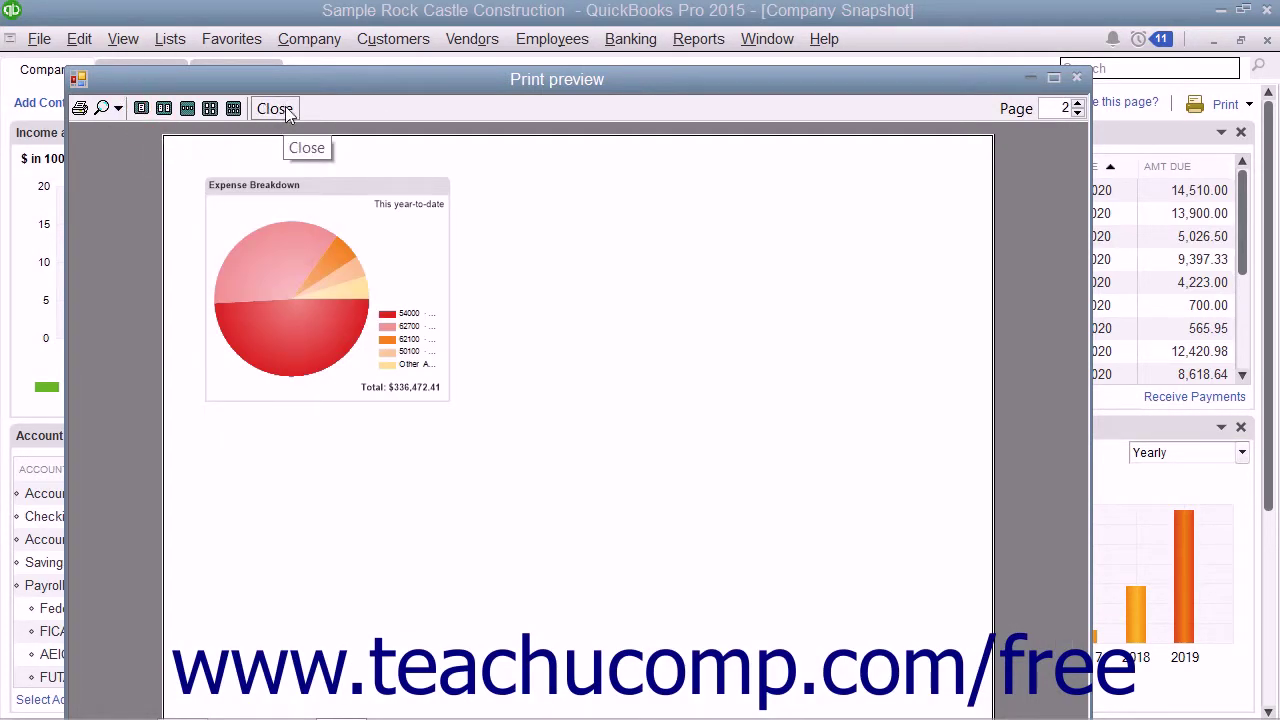
{"action": "left_click", "coordinate": [285, 109]}
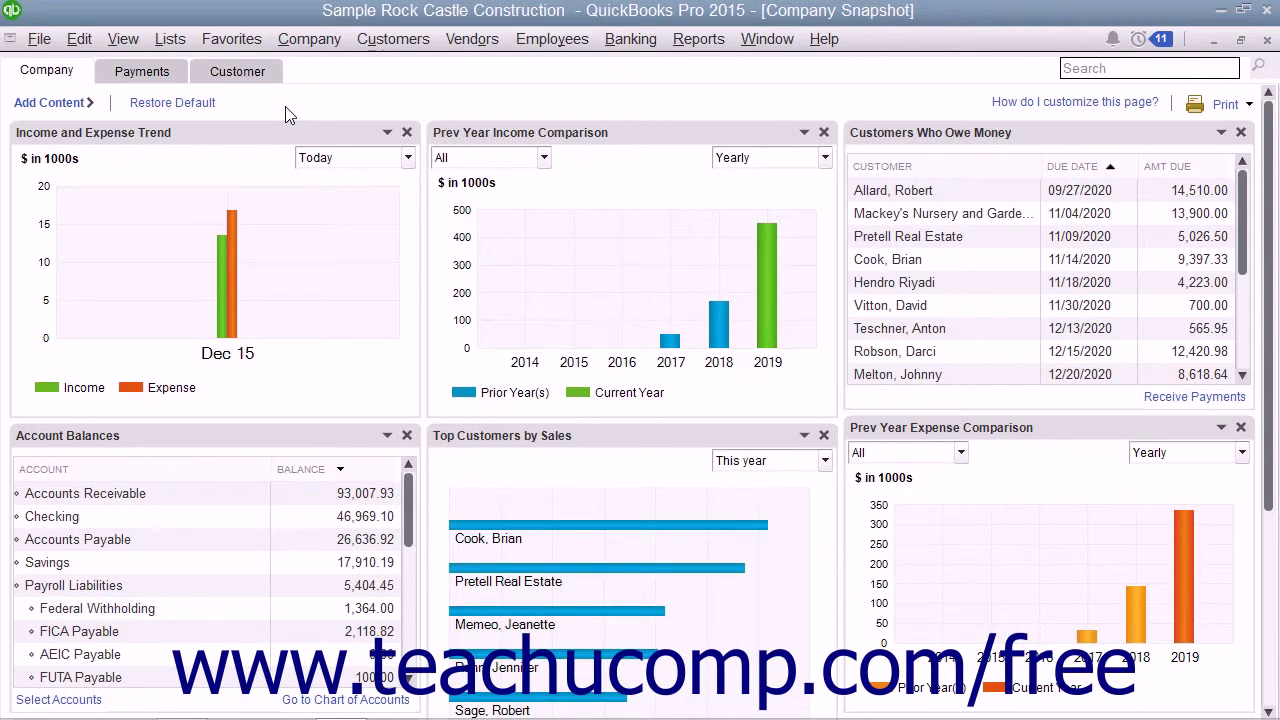
Step: Confirm Landscape orientation in Page Setup for printing the snapshot
{"action": "left_click", "coordinate": [1222, 110]}
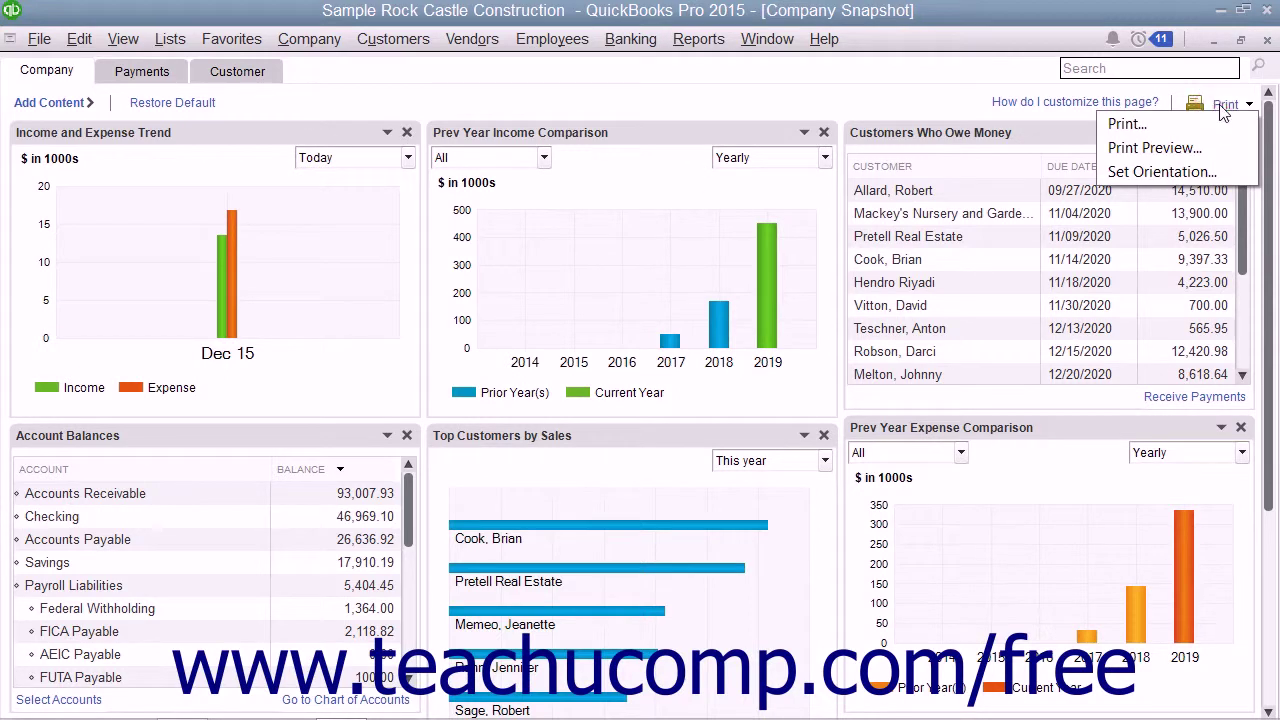
{"action": "left_click", "coordinate": [1190, 172]}
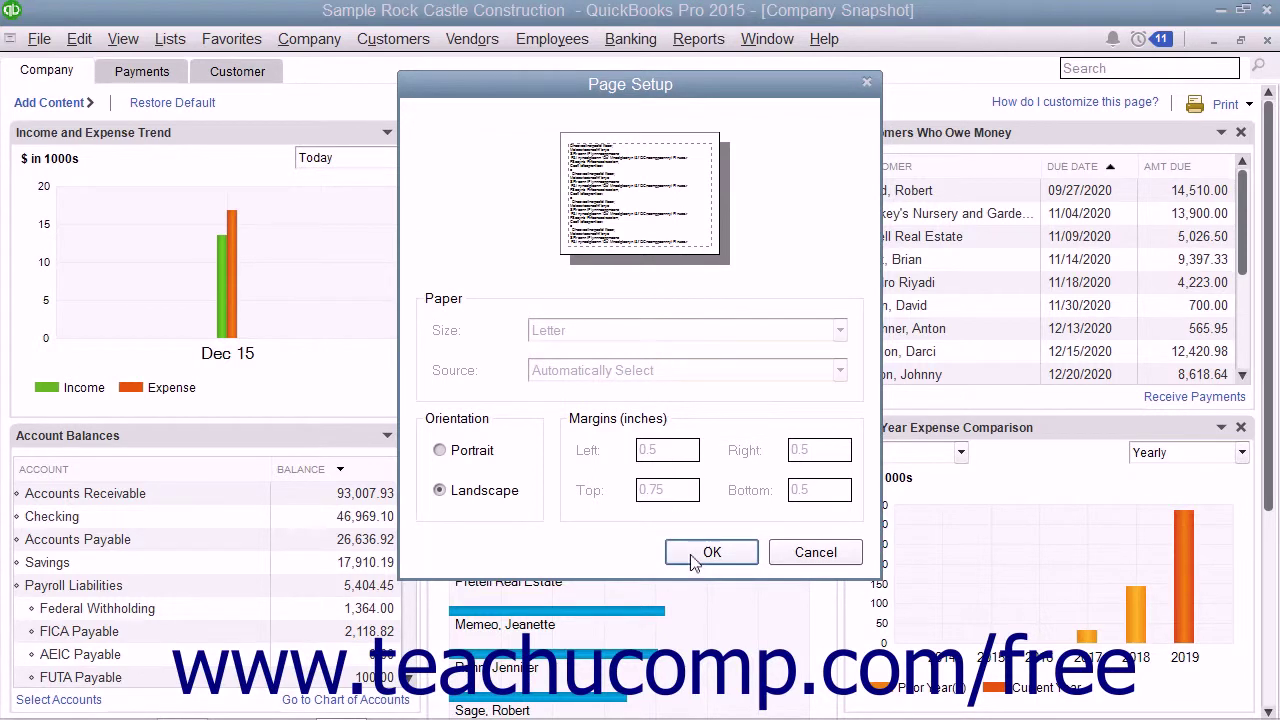
{"action": "left_click", "coordinate": [800, 550]}
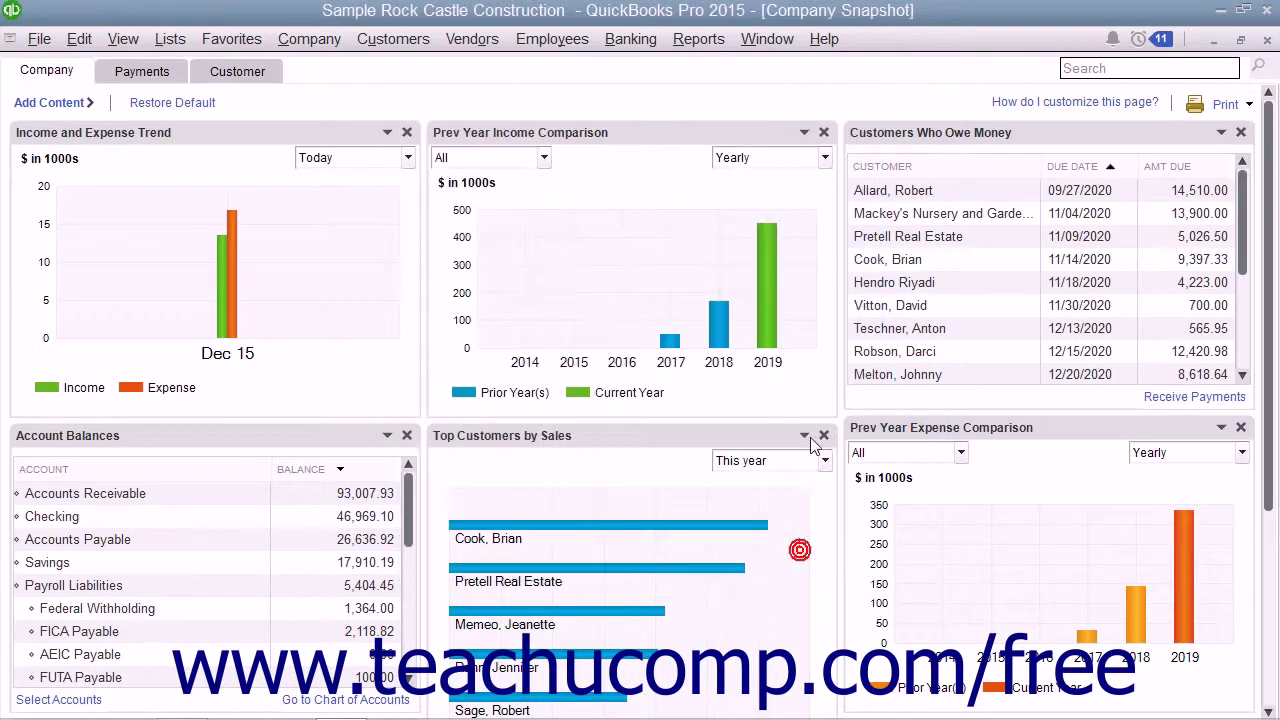